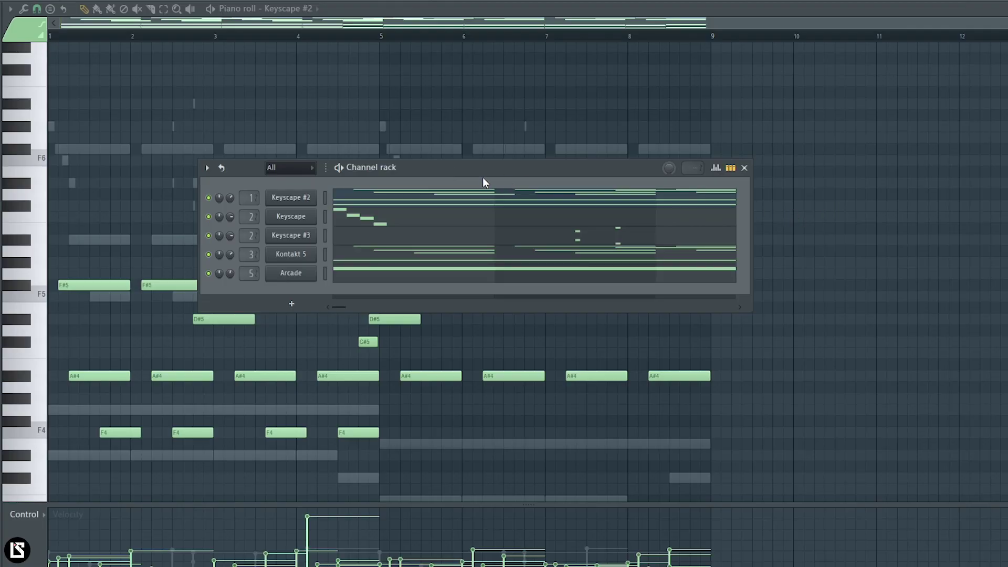
Step: Play the full pattern, close the channel rack, and play it again with the Keyscape #2 notes shown
key(space)
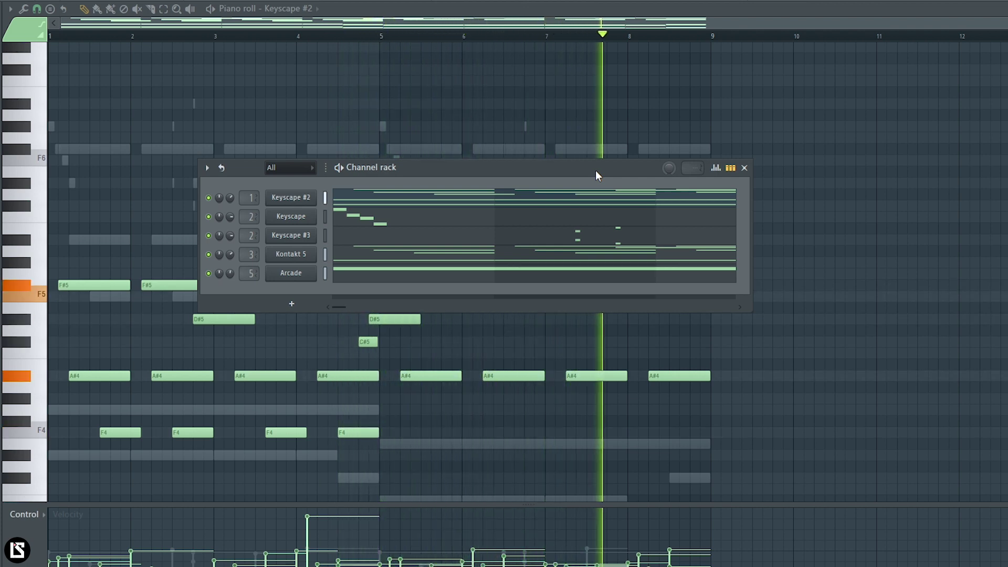
key(space)
key(F6)
scroll(209, 124, down, 3)
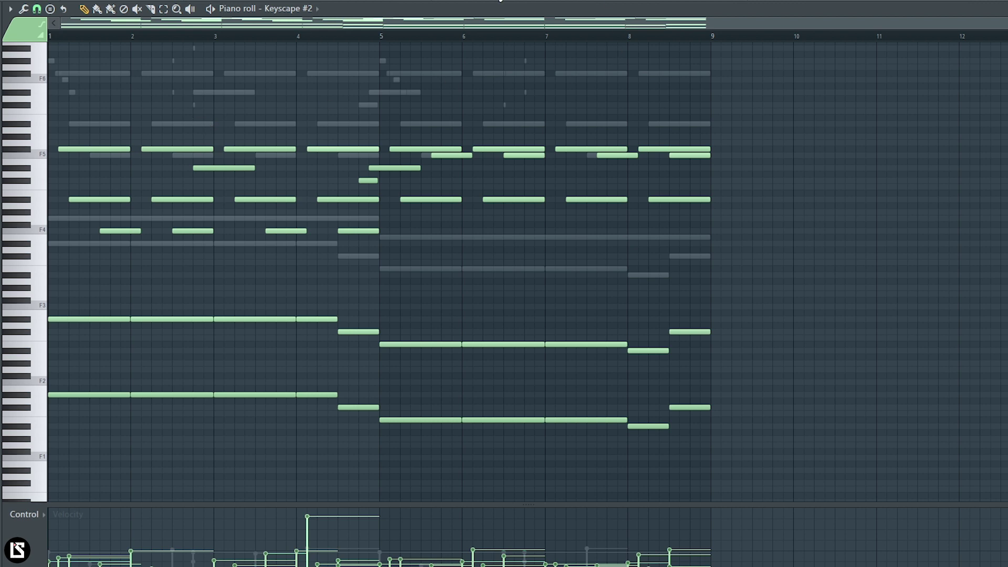
key(space)
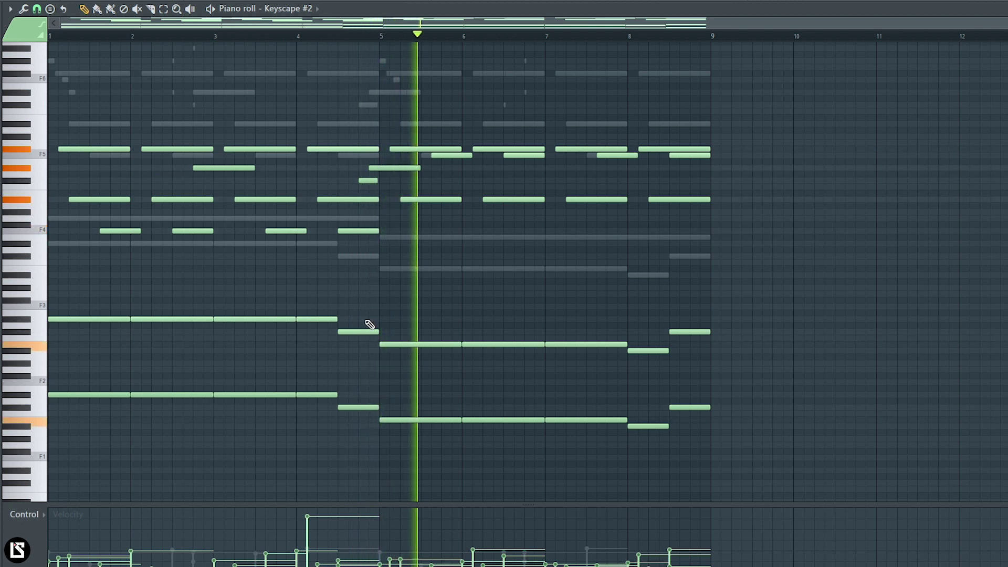
key(space)
Step: Highlight the two octave-apart bass lines of Keyscape #2 across bars 1 to 8, and clear the selection
drag(74, 373, 740, 495)
drag(93, 286, 774, 373)
scroll(774, 374, up, 3)
scroll(774, 374, up, 2)
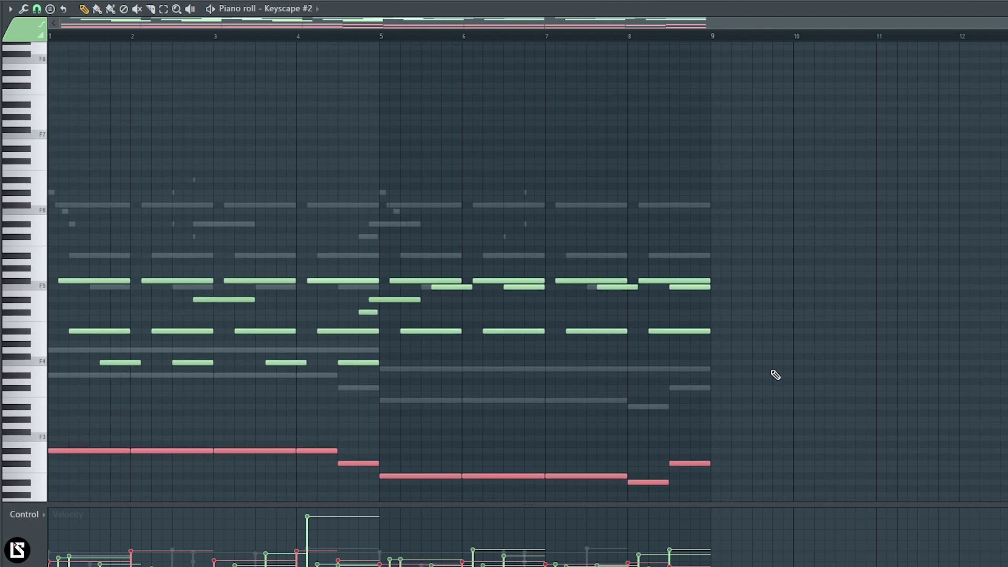
key(ctrl+d)
scroll(964, 77, up, 2)
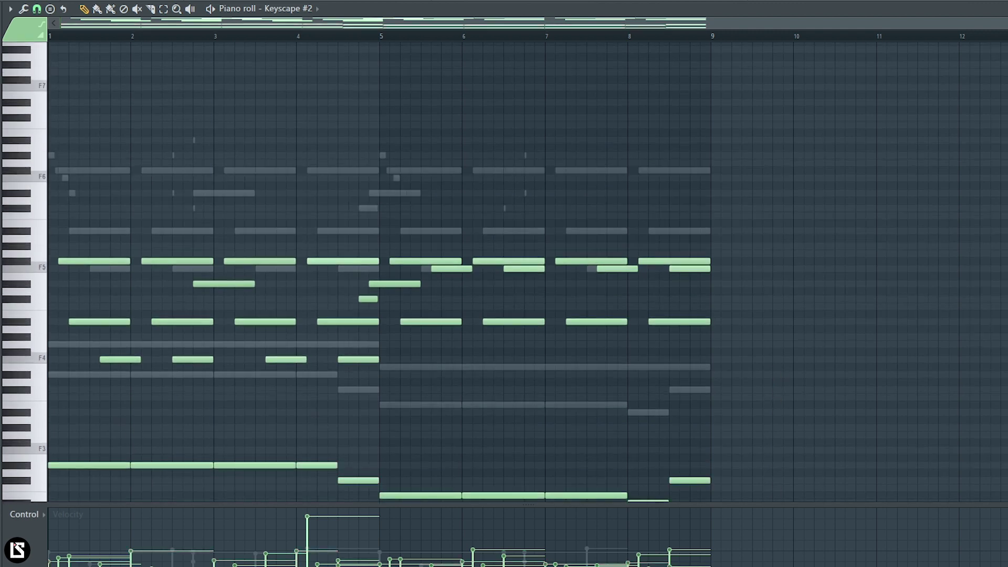
scroll(913, 99, down, 2)
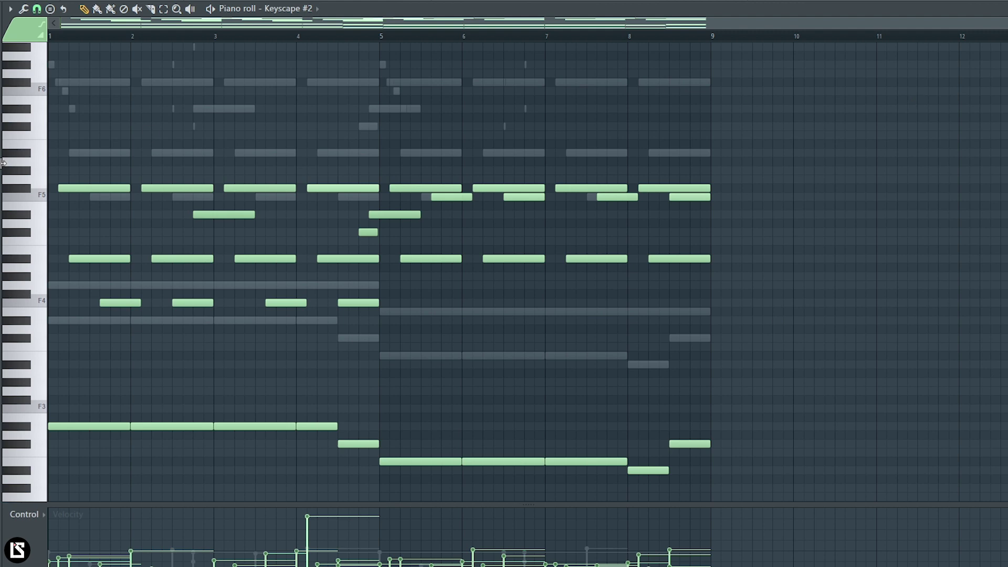
Step: Play the pattern while highlighting the upper bass line of Keyscape #2 across all eight bars, and deselect it
key(space)
drag(96, 415, 731, 487)
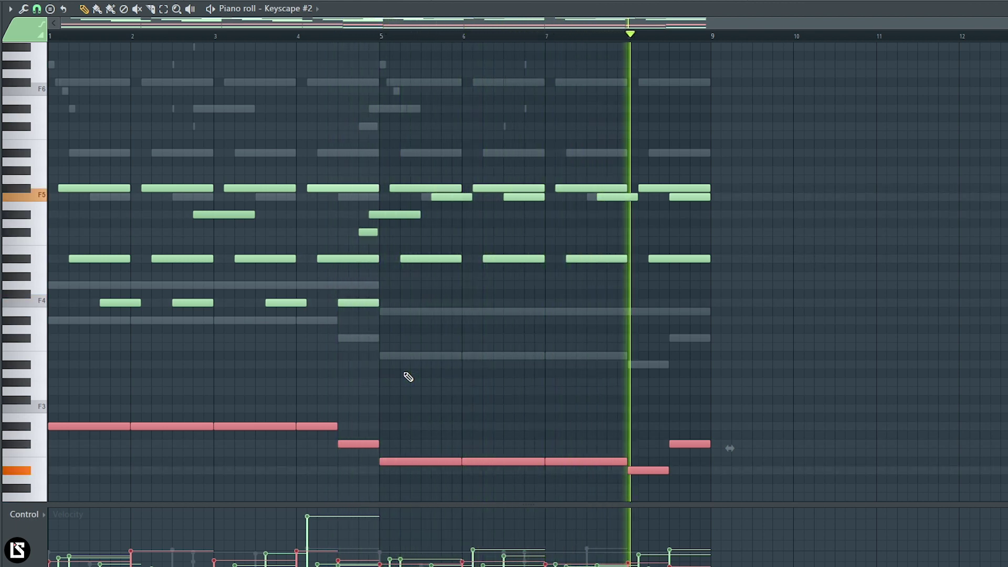
key(ctrl+d)
key(space)
drag(76, 411, 701, 482)
key(ctrl+d)
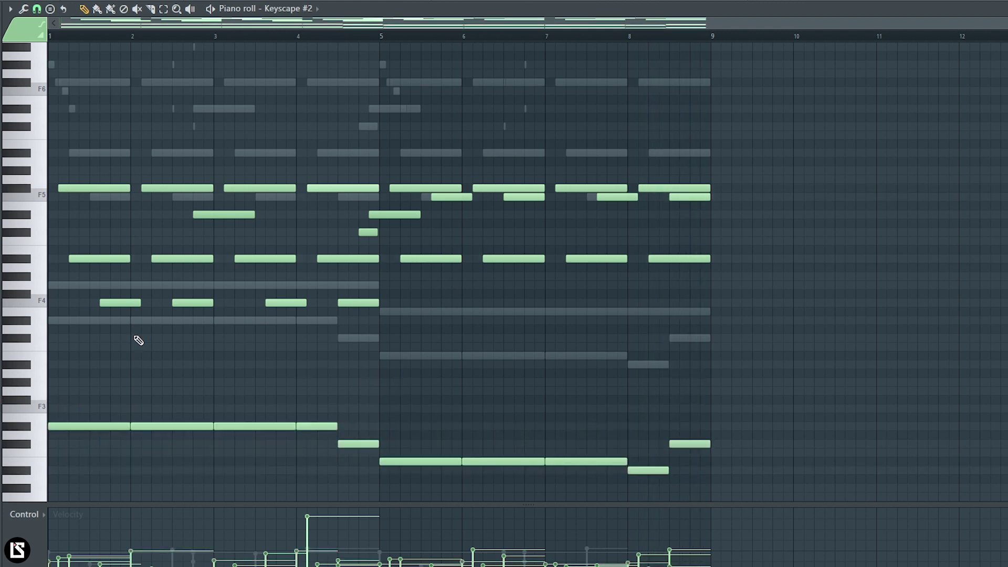
Step: Highlight the D#5 and C#5 melody notes and the bass notes in bars 4 to 7 of Keyscape #2
drag(92, 188, 131, 331)
drag(225, 205, 415, 247)
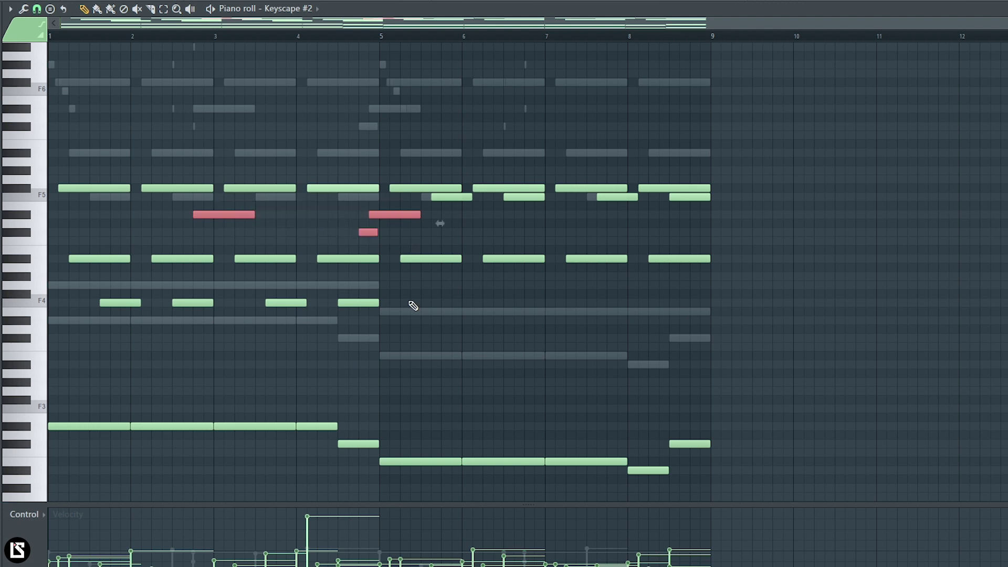
drag(468, 477, 611, 492)
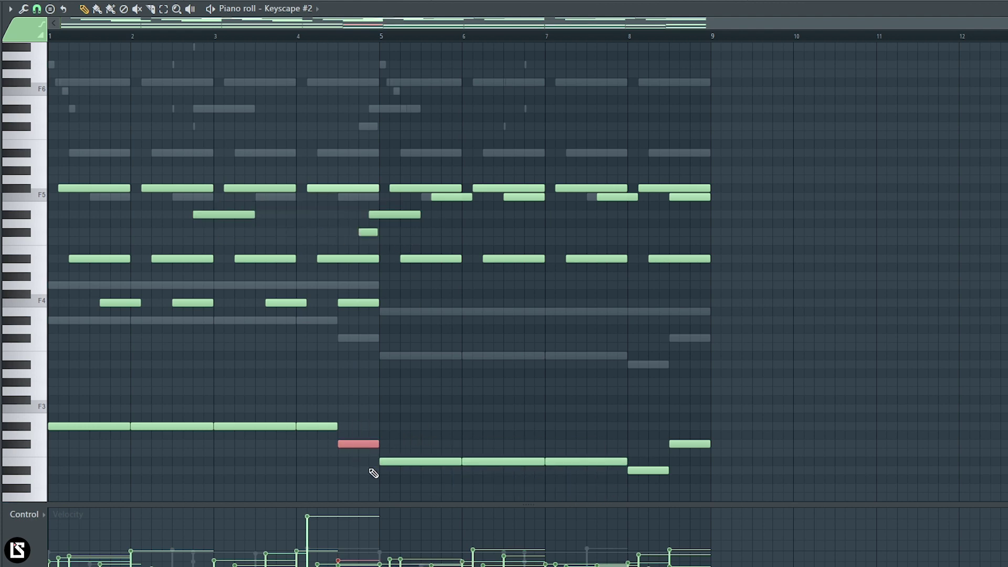
drag(427, 442, 626, 476)
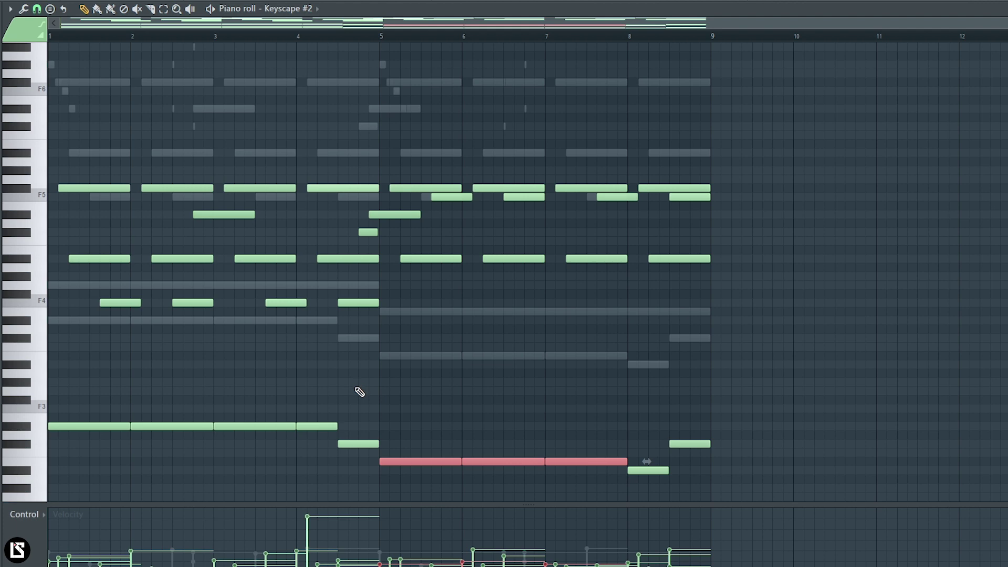
Step: Lower the velocity of the F#5 note in bar 4 of Keyscape #2, and solo the Keyscape channel
drag(327, 247, 341, 290)
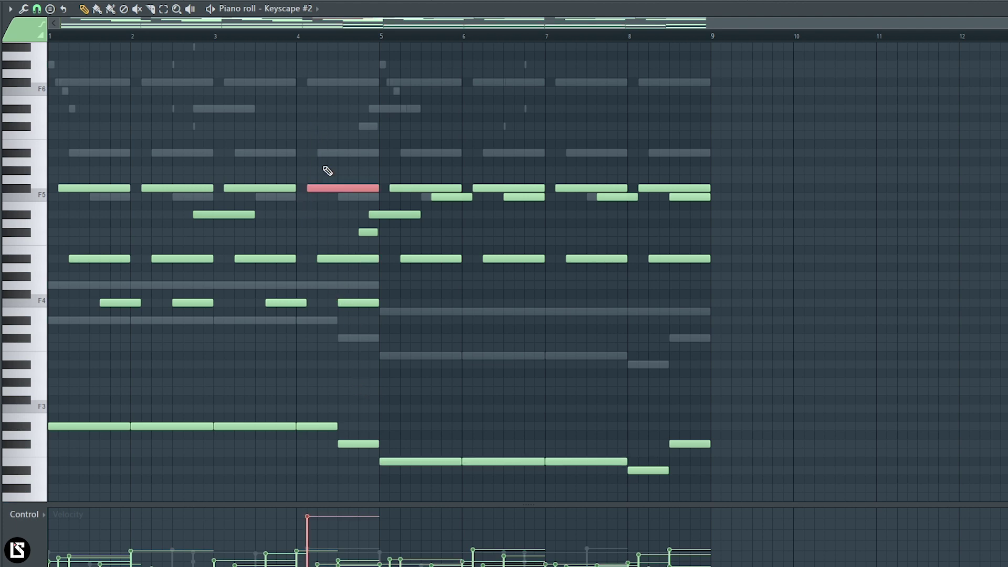
key(F6)
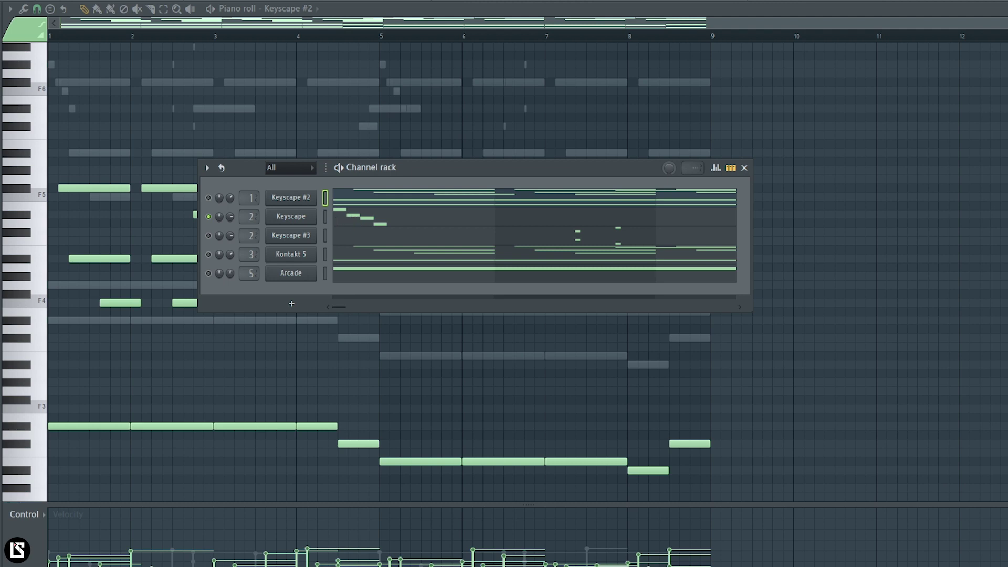
Step: Review the H-Delay Stereo settings on mixer Insert 2, and close the plugin
key(F9)
click(944, 139)
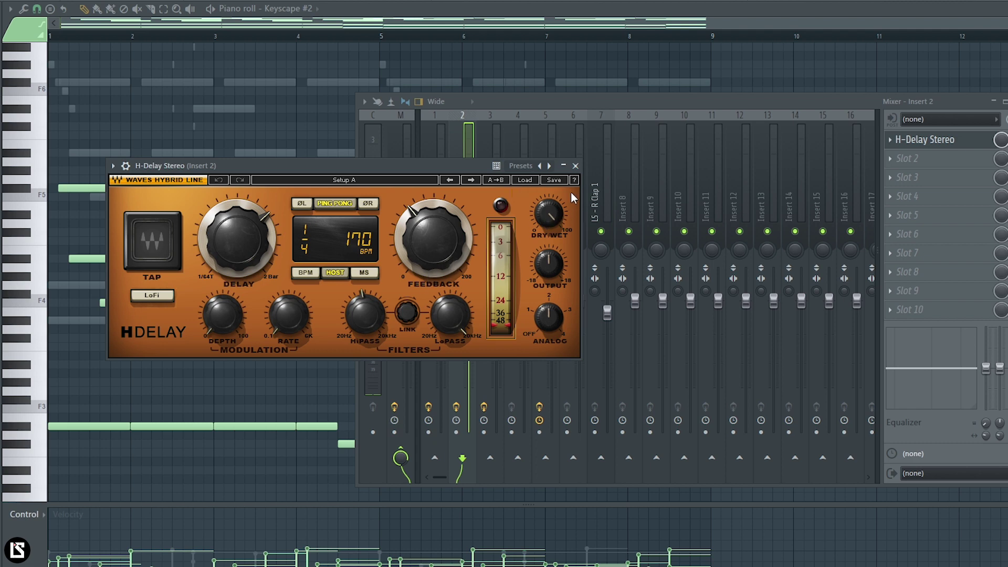
click(576, 166)
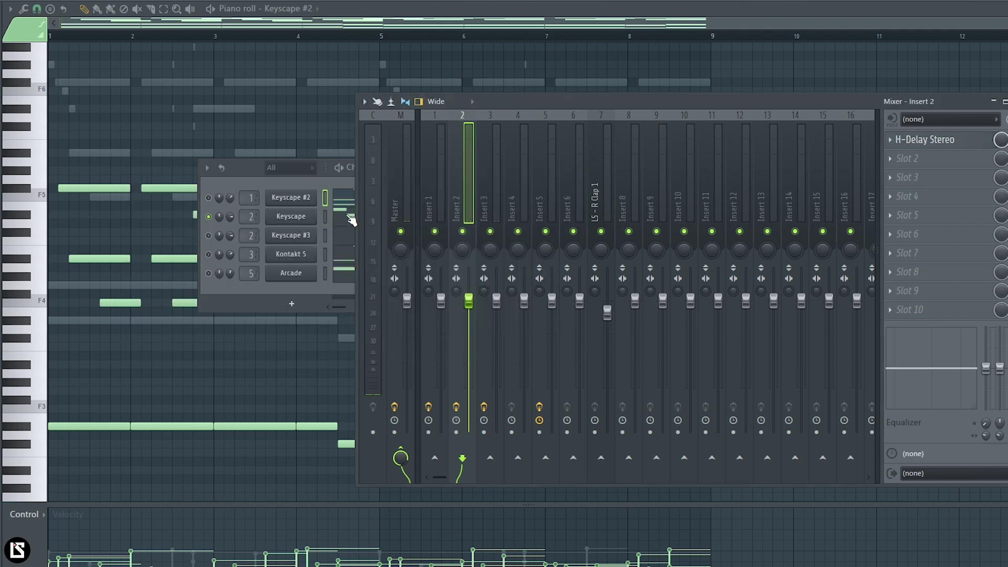
Step: Open the Keyscape channel's notes in the piano roll and play them soloed
click(350, 218)
scroll(292, 284, up, 3)
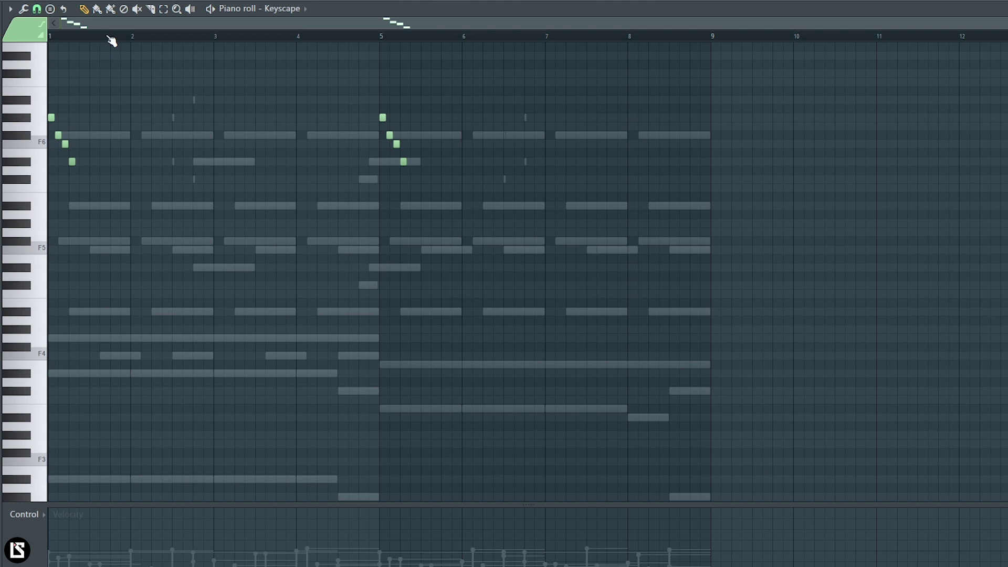
scroll(111, 41, up, 3)
scroll(168, 201, up, 2)
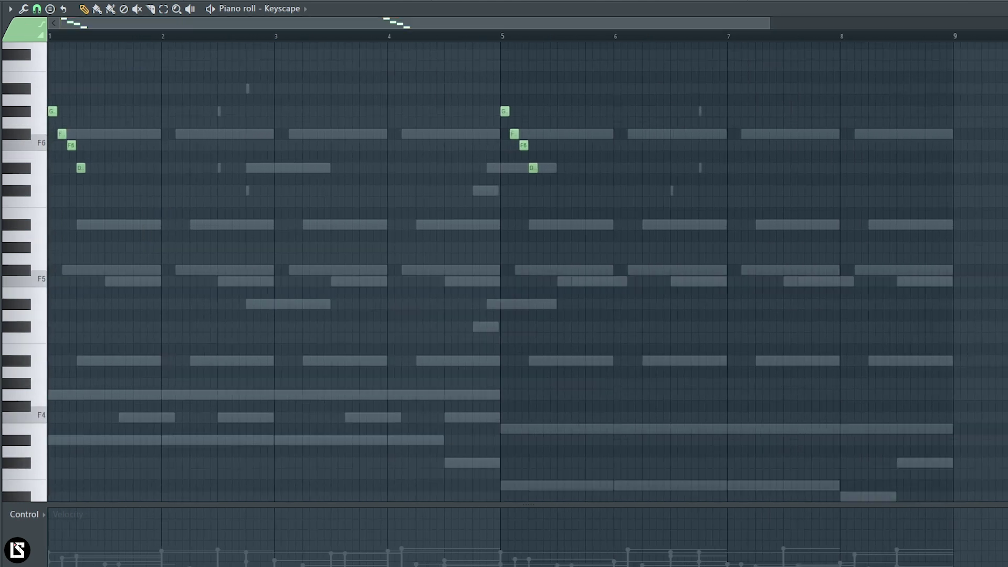
scroll(707, 283, up, 2)
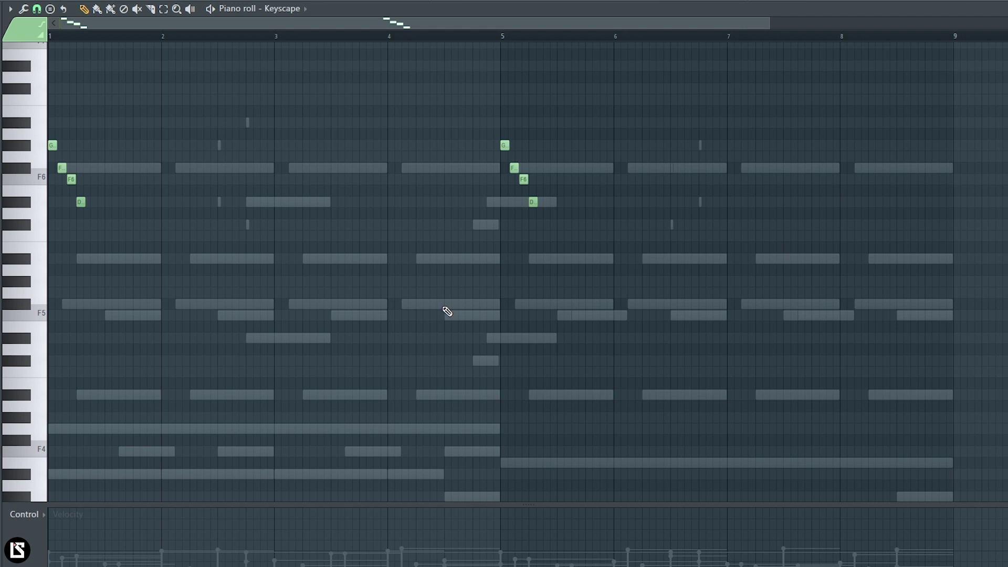
key(space)
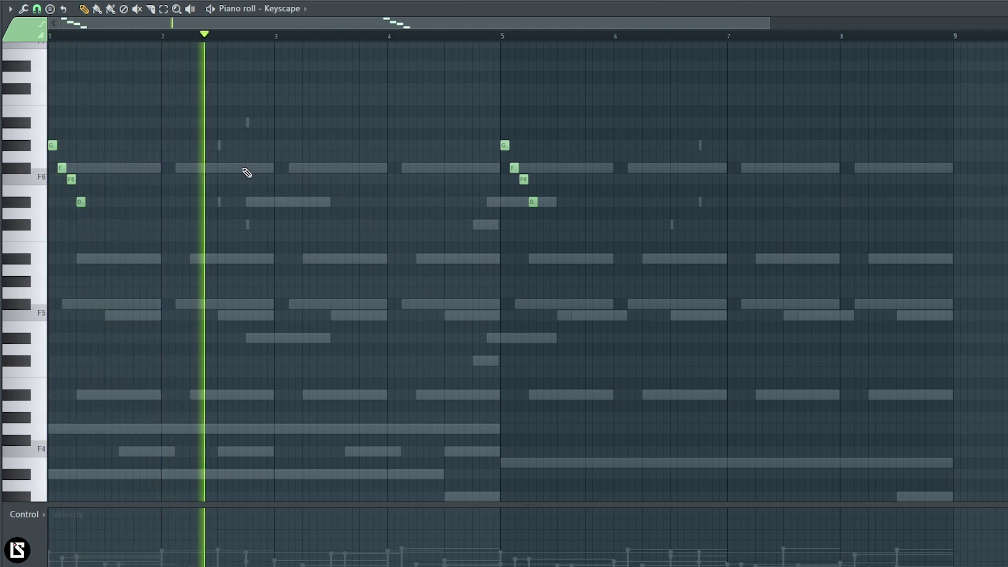
key(space)
Step: Unmute the Keyscape #2 channel and play it together with the Keyscape notes
key(F6)
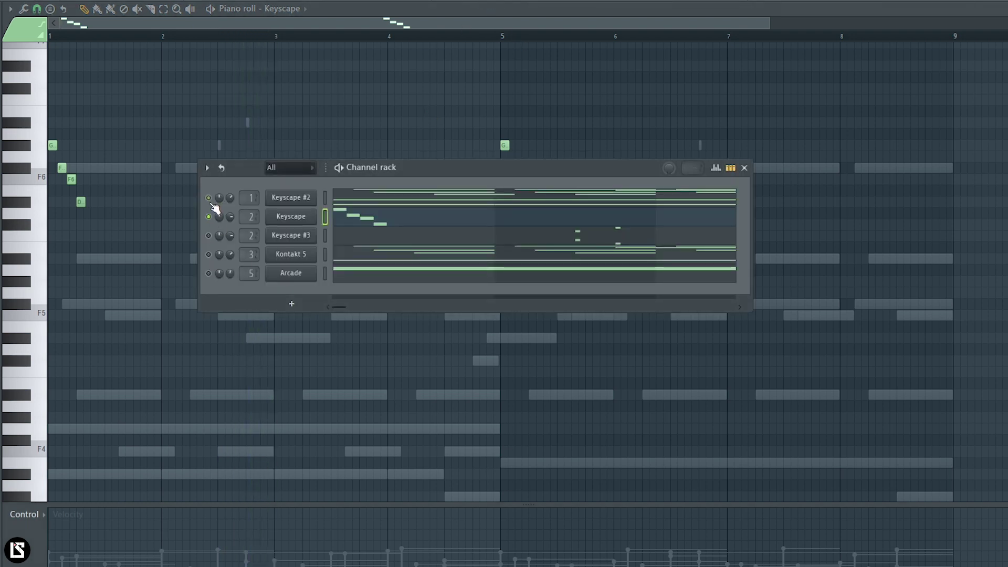
key(F6)
key(space)
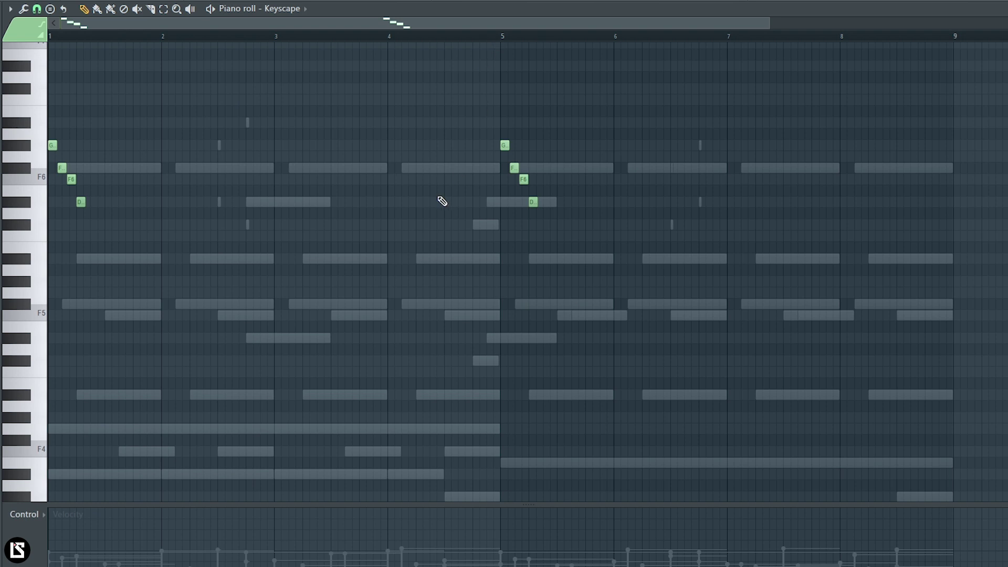
scroll(399, 207, down, 2)
scroll(388, 231, up, 3)
Step: Highlight the first four Keyscape notes and play the pattern with the mixer levels shown
drag(122, 130, 49, 310)
key(F9)
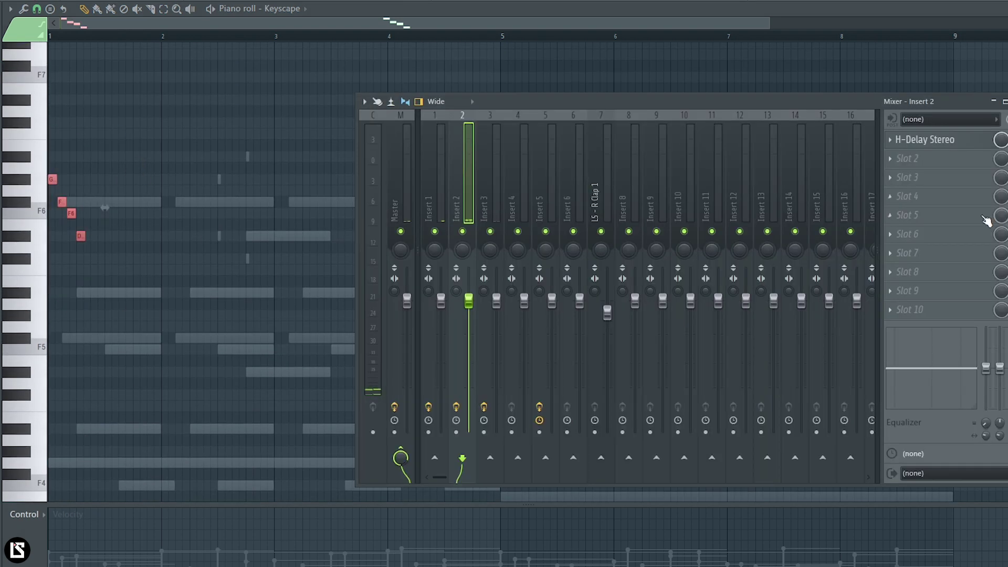
key(space)
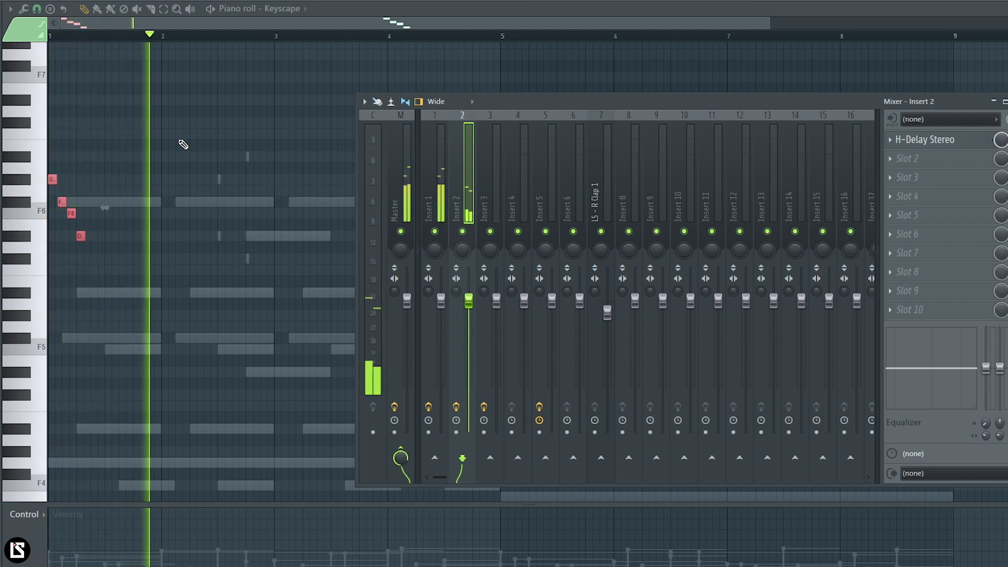
key(F9)
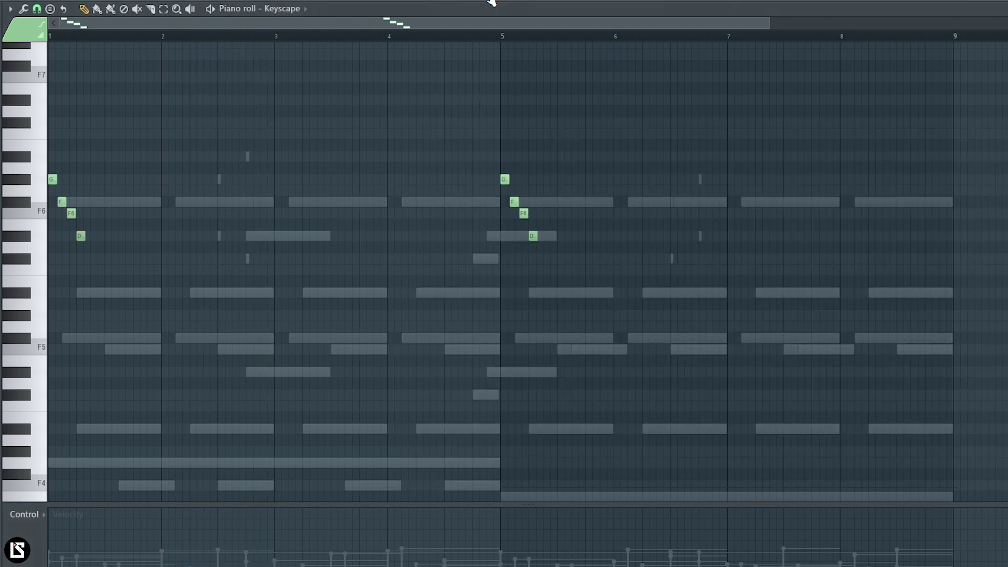
Step: Unmute the Keyscape #3 channel, open its notes in the piano roll, and play the pattern
key(F6)
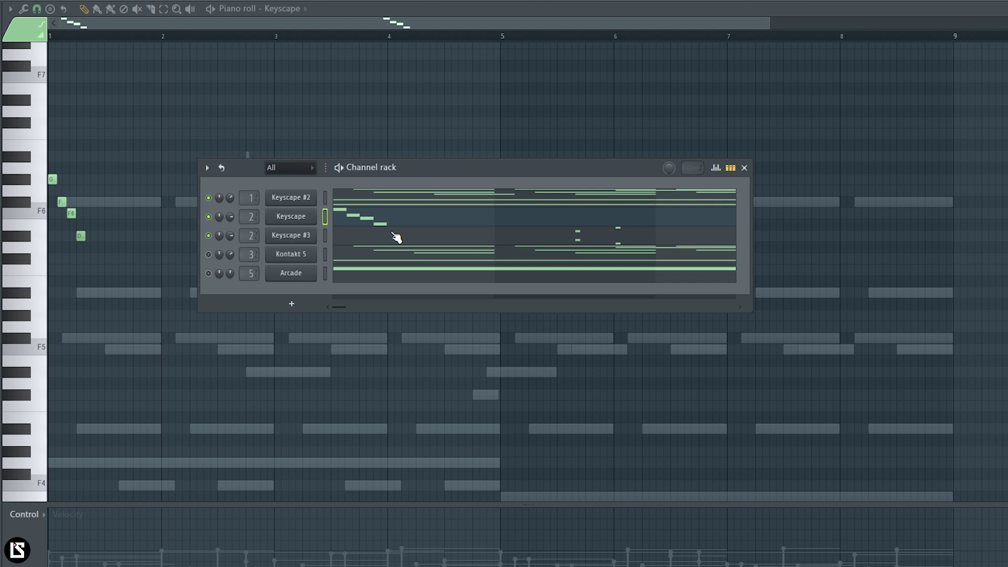
click(422, 239)
drag(133, 79, 292, 359)
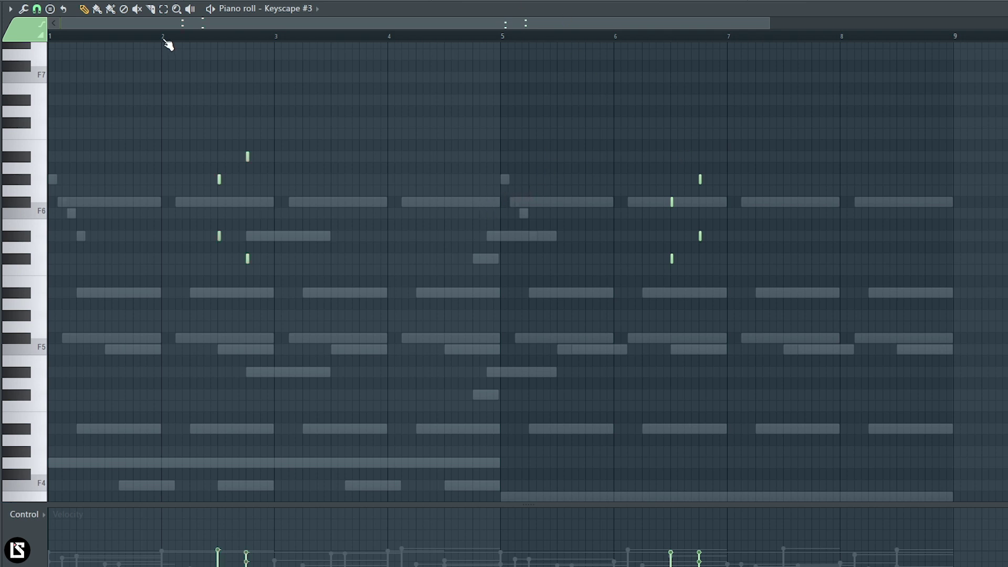
key(space)
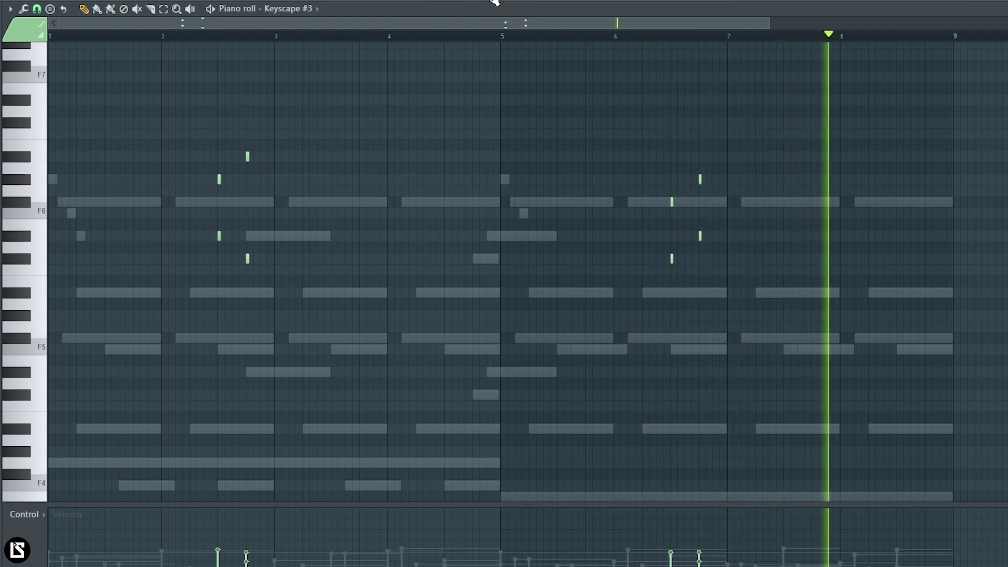
key(space)
Step: Open the Keyscape #2 notes in the piano roll with the channel rack shown
key(F6)
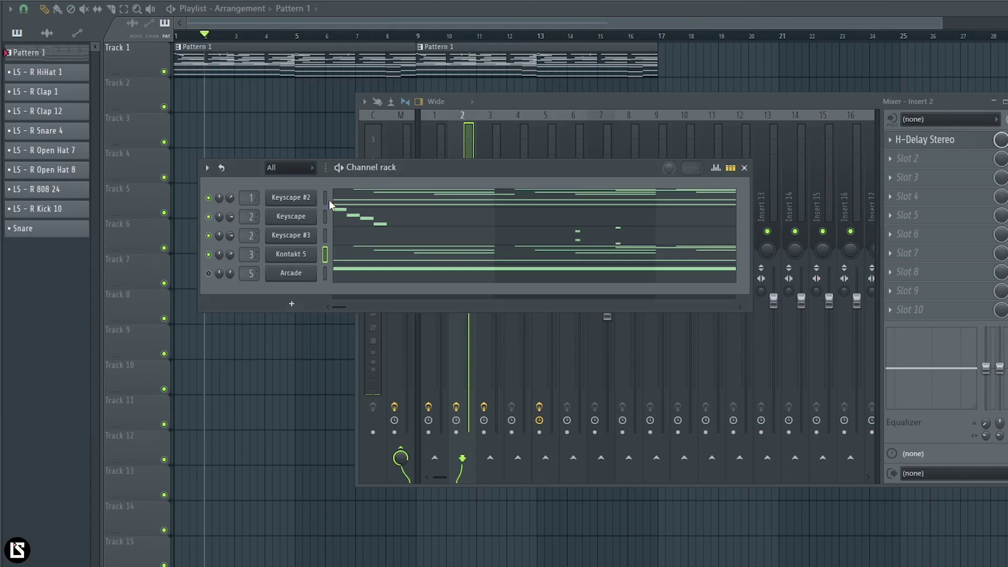
click(363, 205)
key(F6)
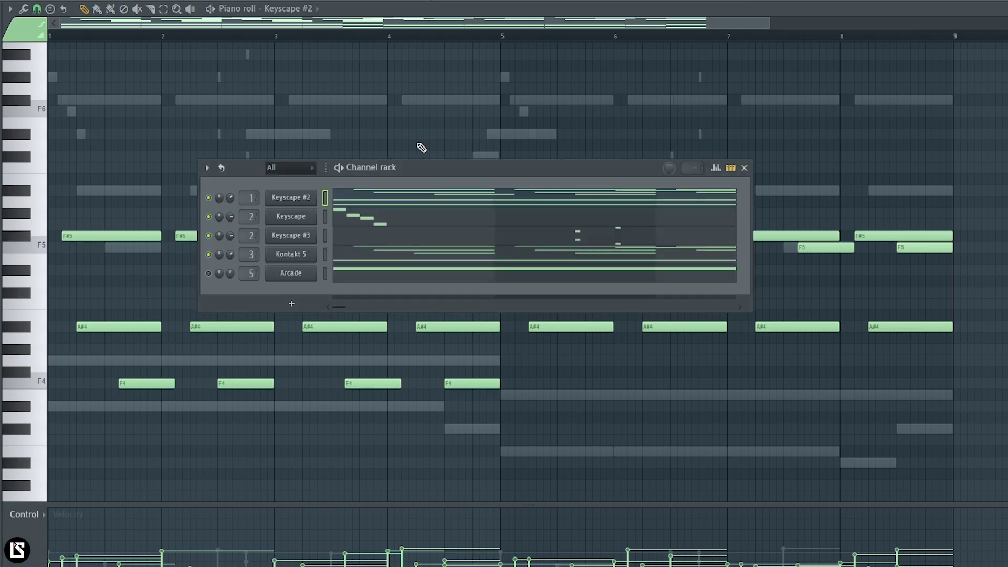
Step: Inspect the Kontakt 5 instrument's loaded patch and the H-Delay Stereo effect on its mixer Insert 3
click(306, 259)
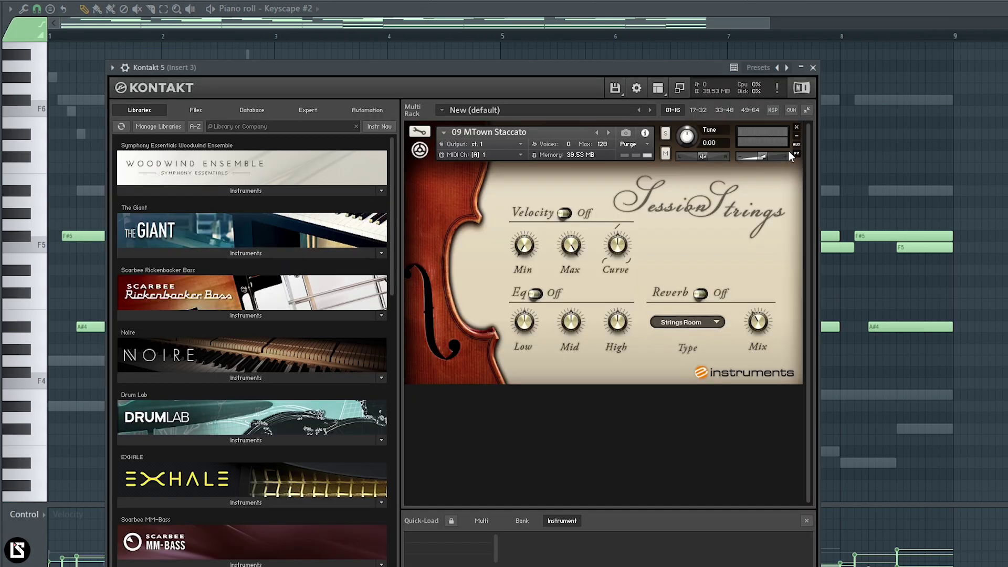
click(812, 67)
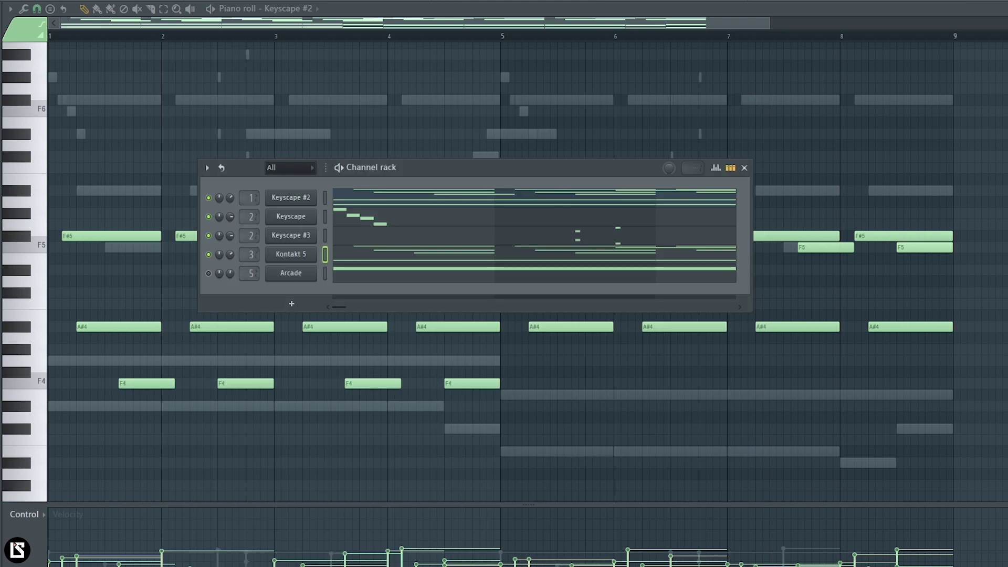
key(F9)
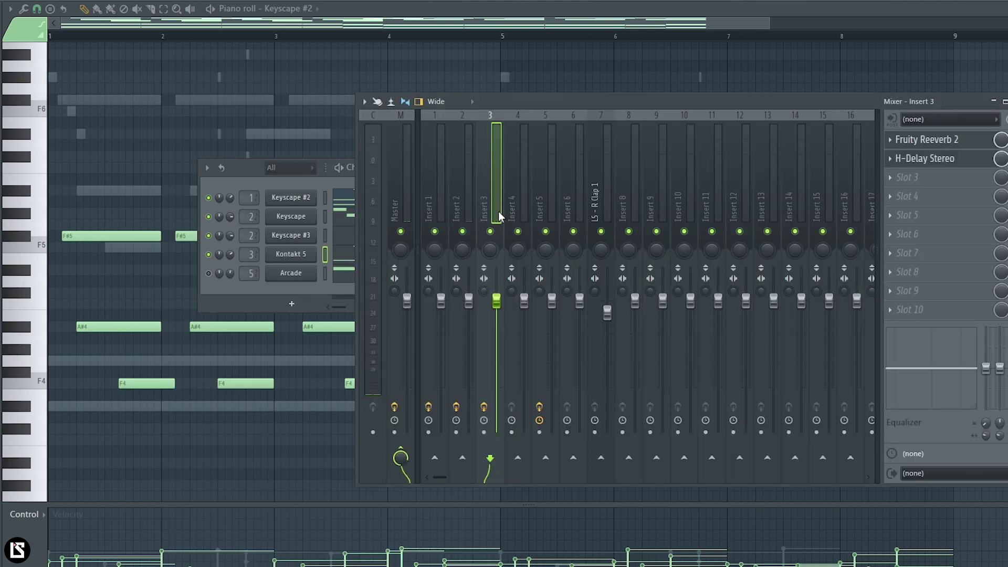
click(926, 158)
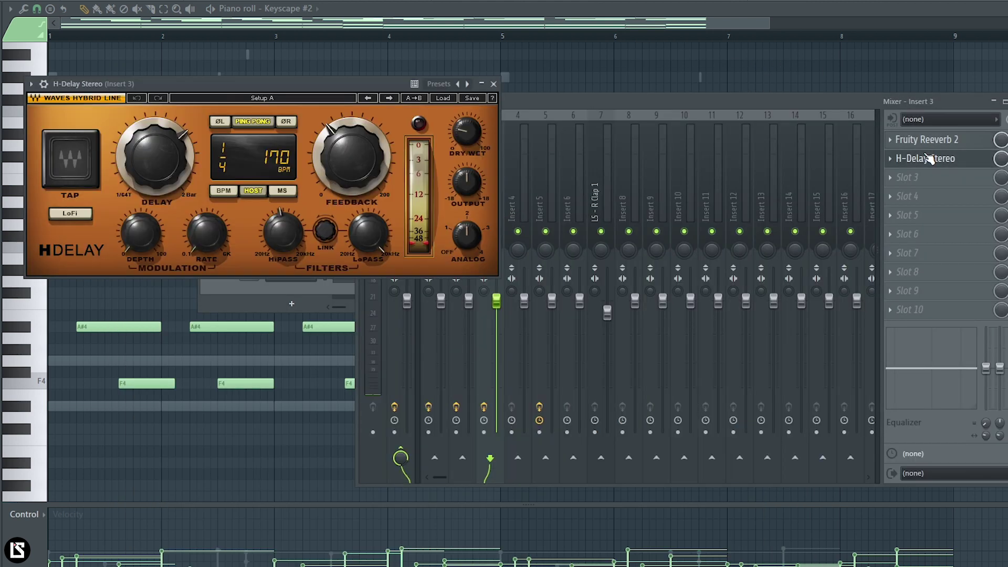
click(493, 84)
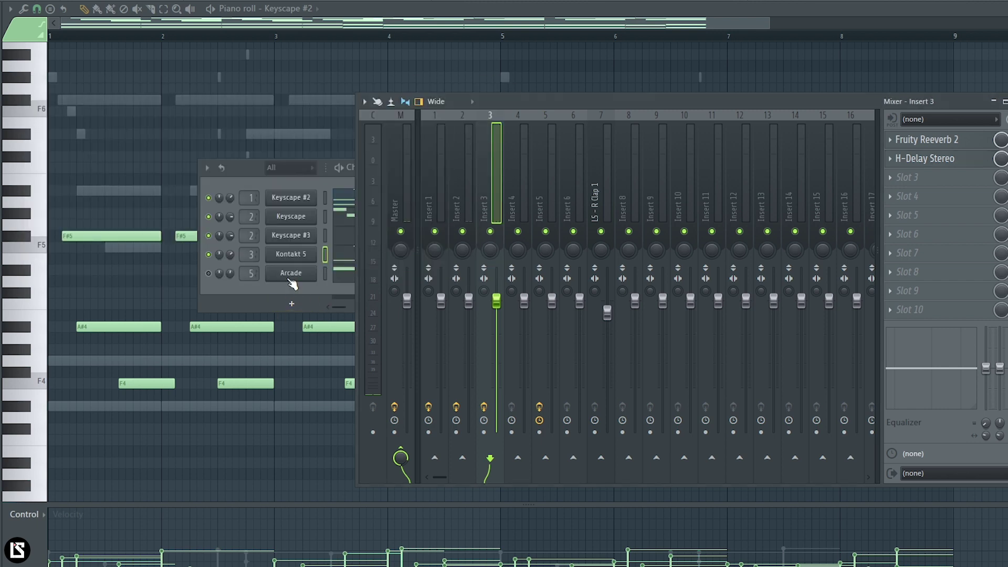
Step: Solo the Kontakt 5 channel and play it
click(209, 261)
click(869, 104)
key(space)
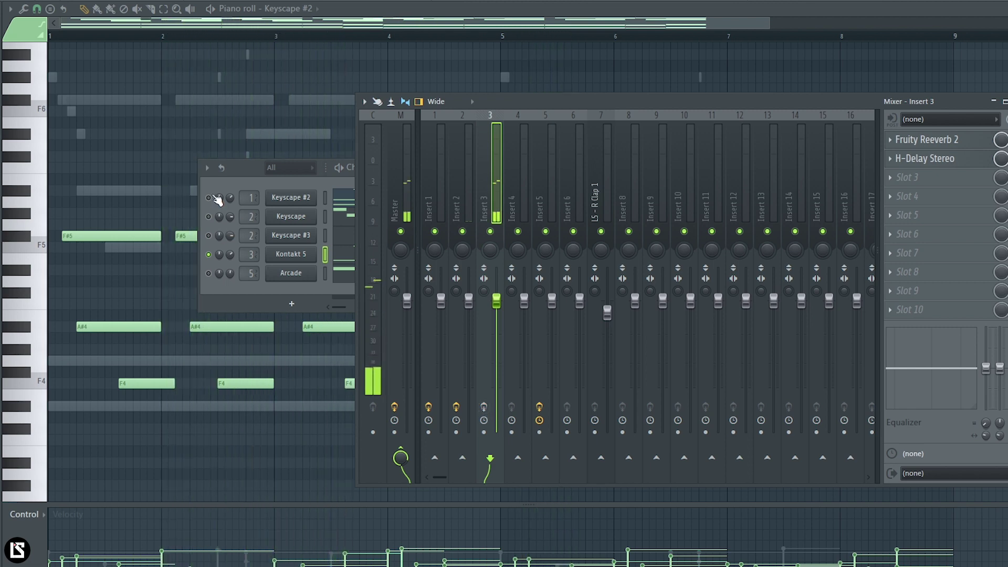
Step: Turn all channels back on, inspect the effects on the Arcade channel's mixer Insert 5, and resume playback
click(214, 282)
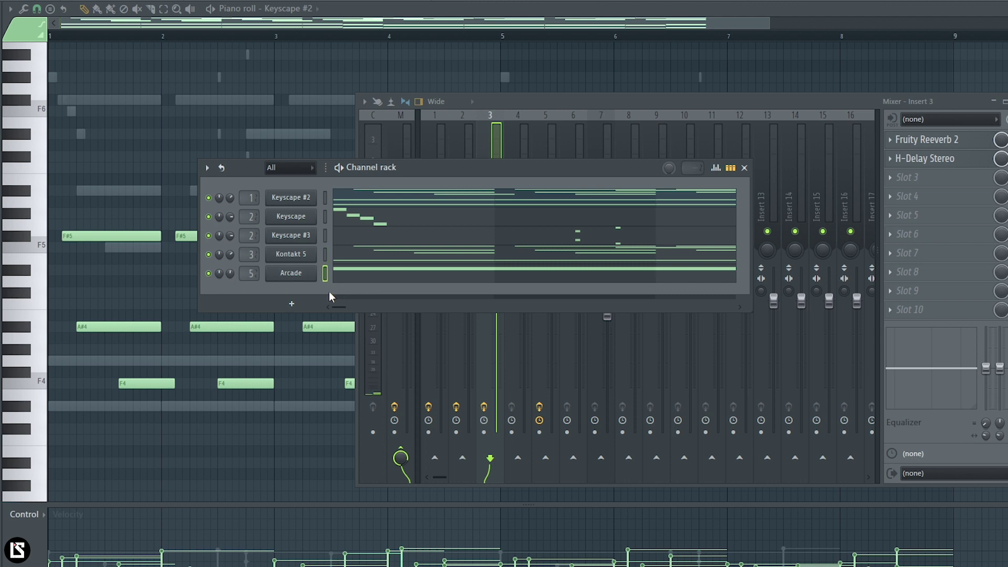
click(581, 109)
click(540, 190)
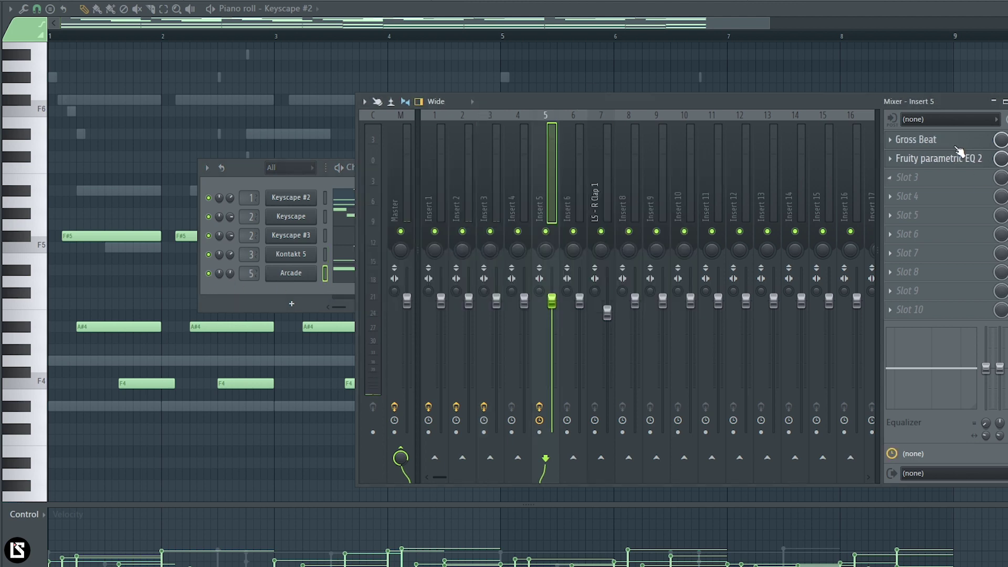
click(245, 170)
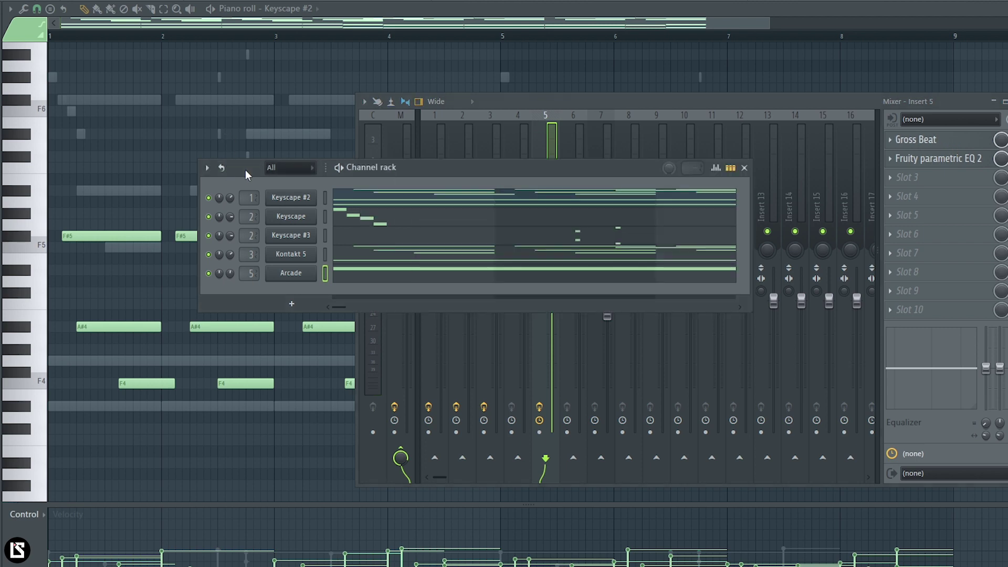
key(space)
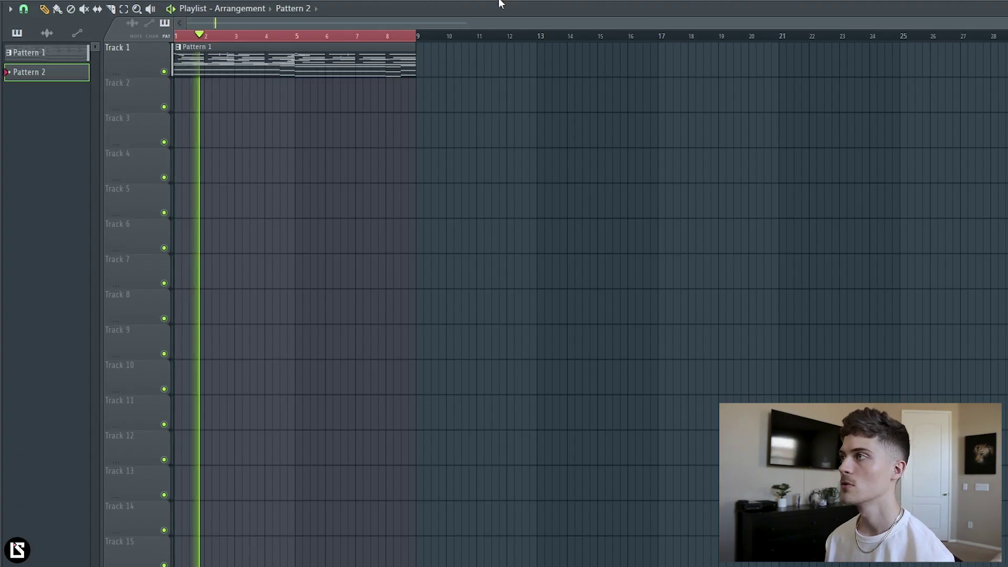
Step: Select the LS - R HiHat 1 channel, play the arrangement, and enter a hi-hat rhythm into Pattern 2
key(F6)
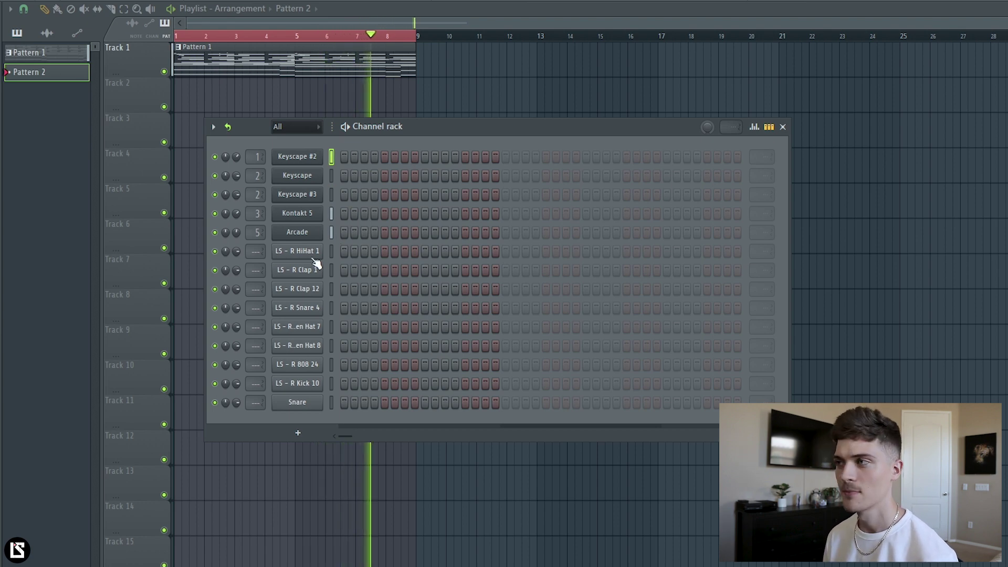
click(332, 252)
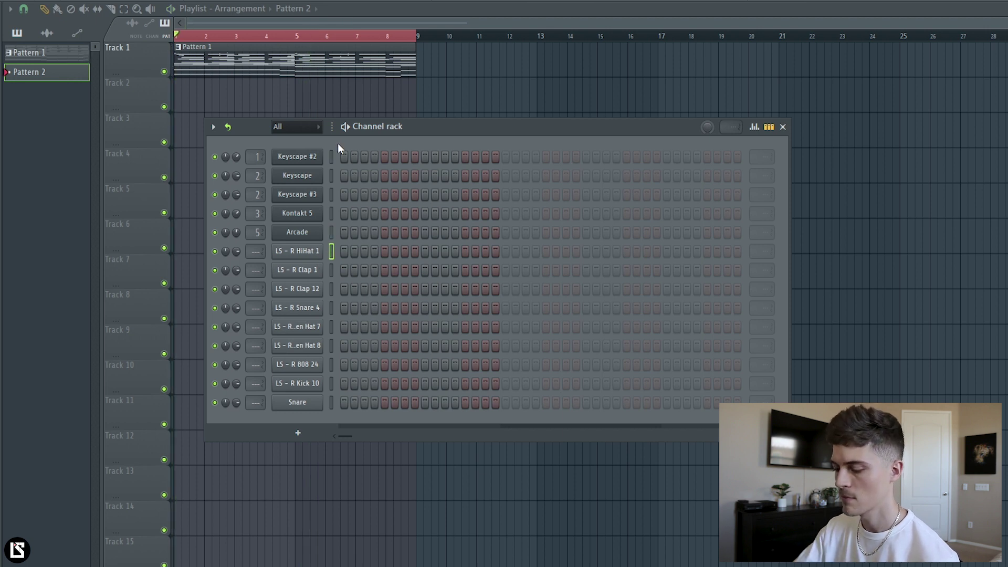
key(space)
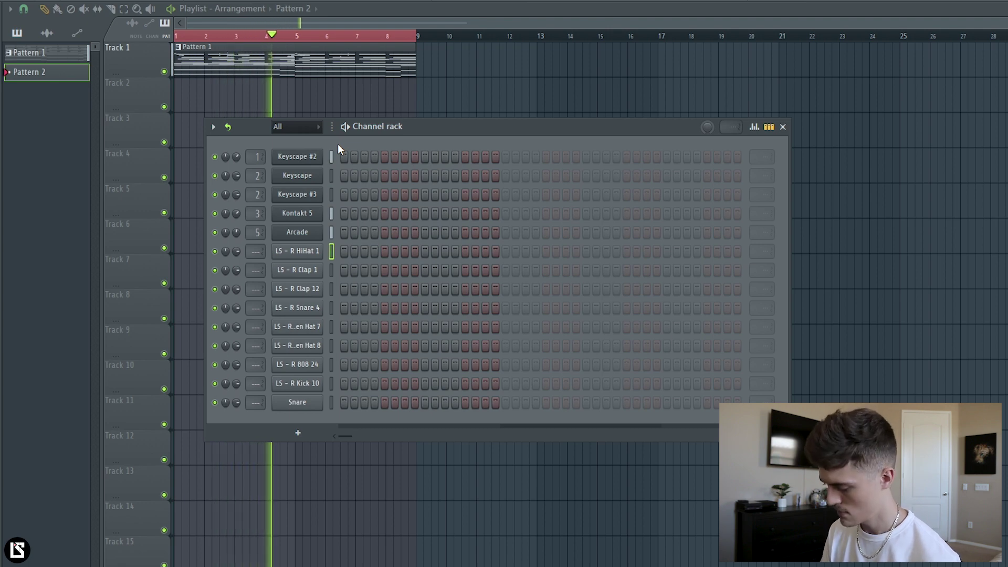
key(ctrl+v)
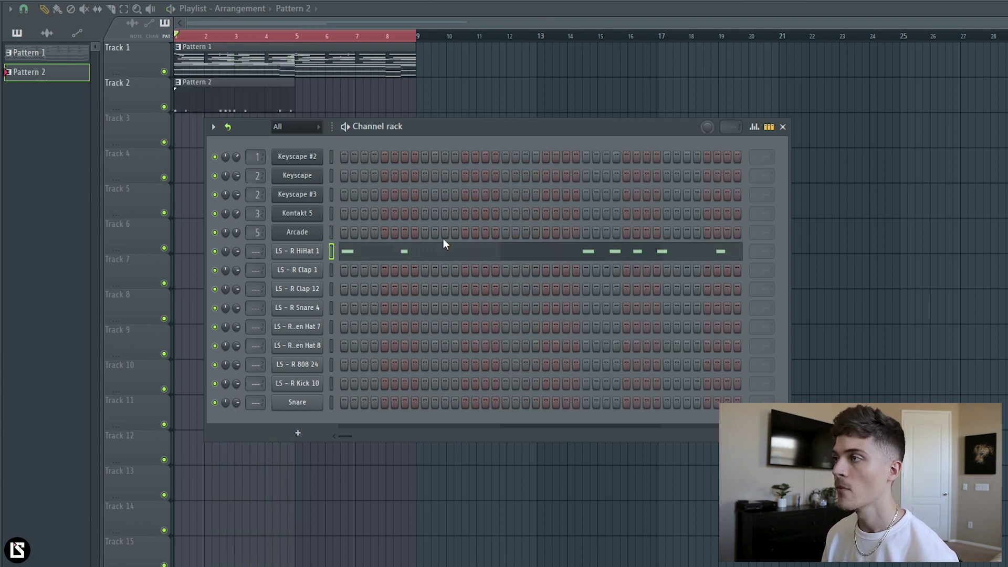
Step: In the LS - R HiHat 1 piano roll, repeat the hi-hat rhythm across eight bars and lengthen all its notes equally
click(426, 256)
scroll(266, 144, down, 3)
key(space)
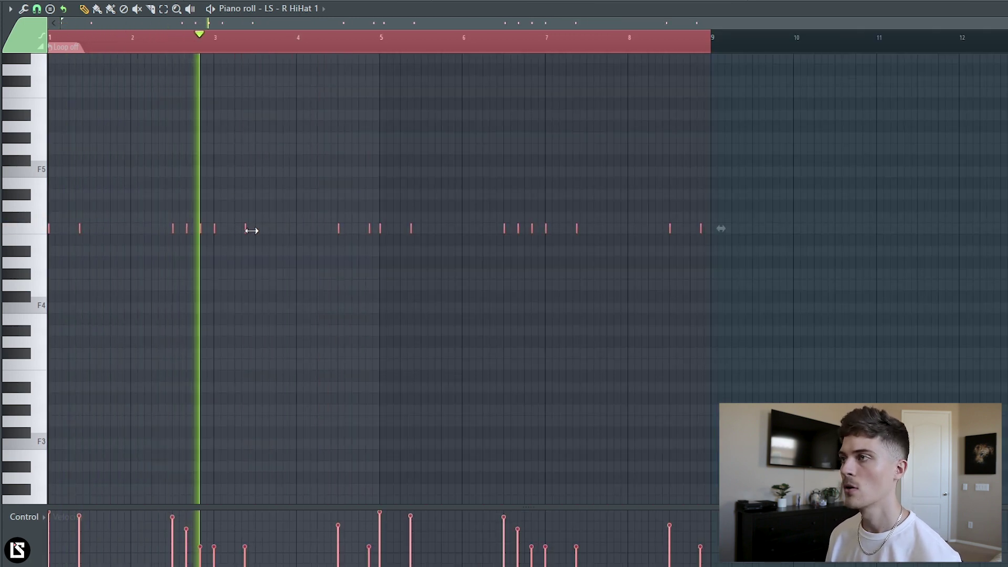
drag(246, 229, 252, 231)
click(302, 261)
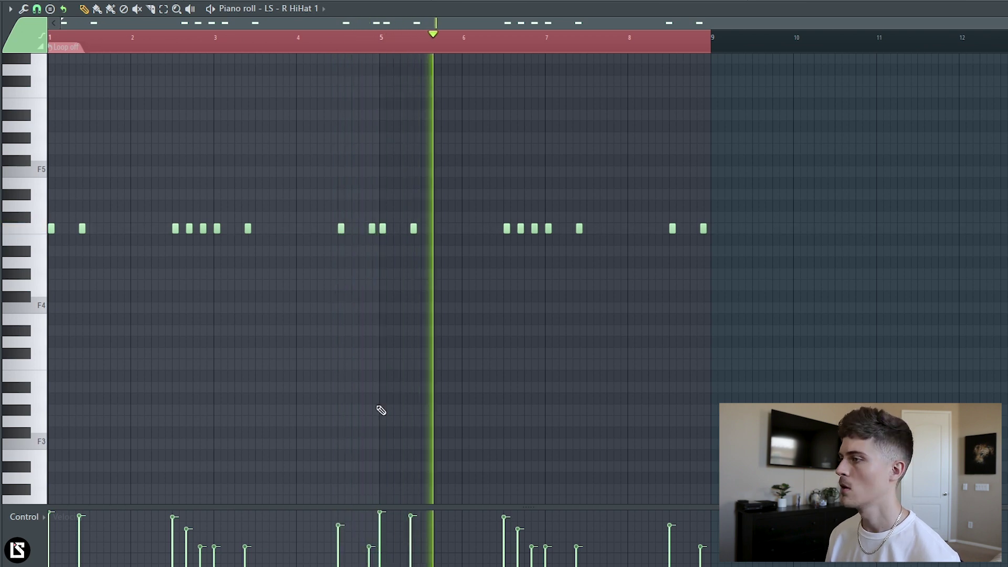
Step: Lower the velocities of the louder hi-hat notes across the pattern
click(412, 547)
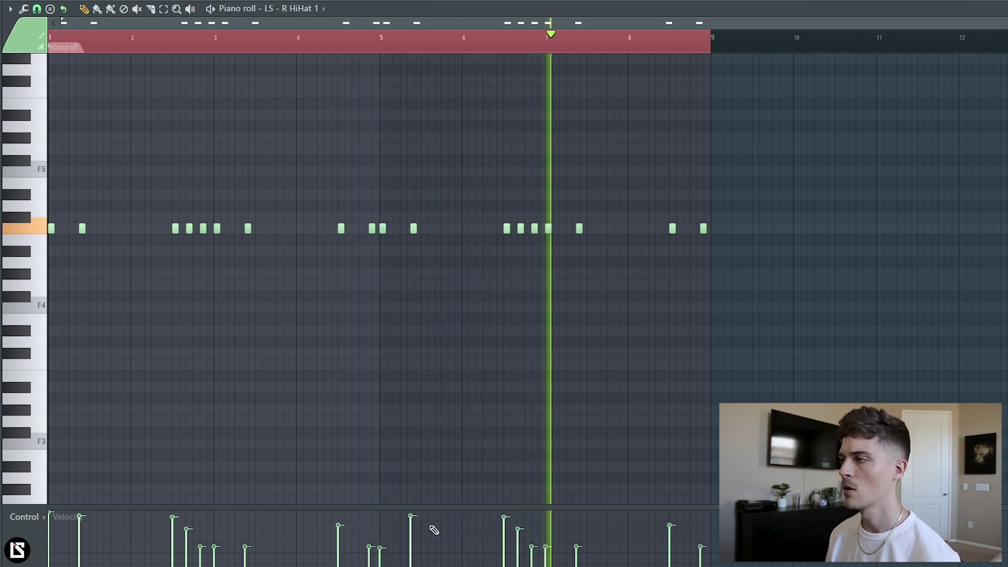
click(670, 548)
click(504, 547)
click(80, 547)
click(51, 547)
click(173, 547)
Step: Add a roll of six short G#4 notes in bar 3, ending right at the bar's second C5 hi-hat
key(ctrl+a)
scroll(218, 464, down, 3)
key(ctrl+d)
click(187, 559)
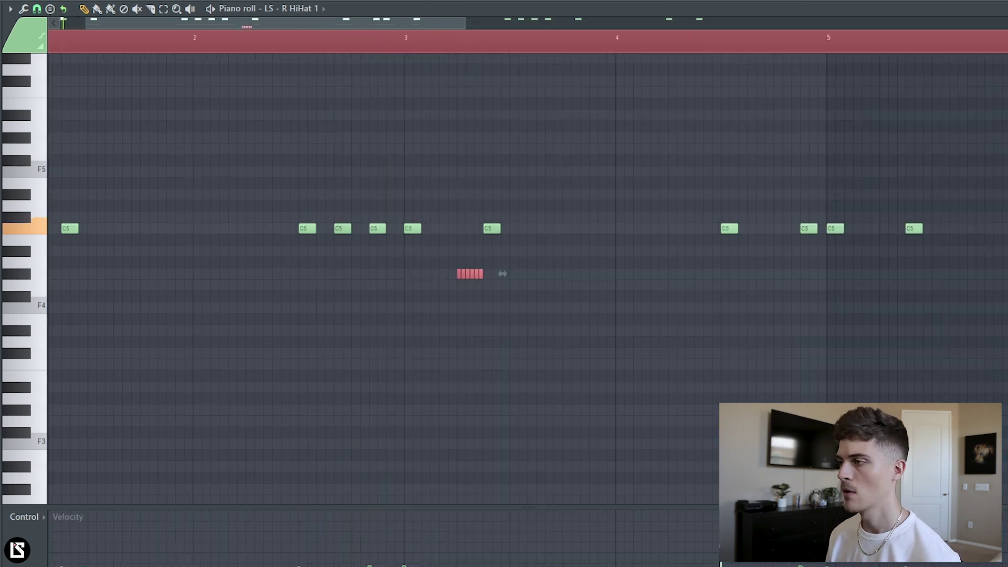
Step: Play back the pattern to check the G#4 hi-hat roll in bar 3
key(space)
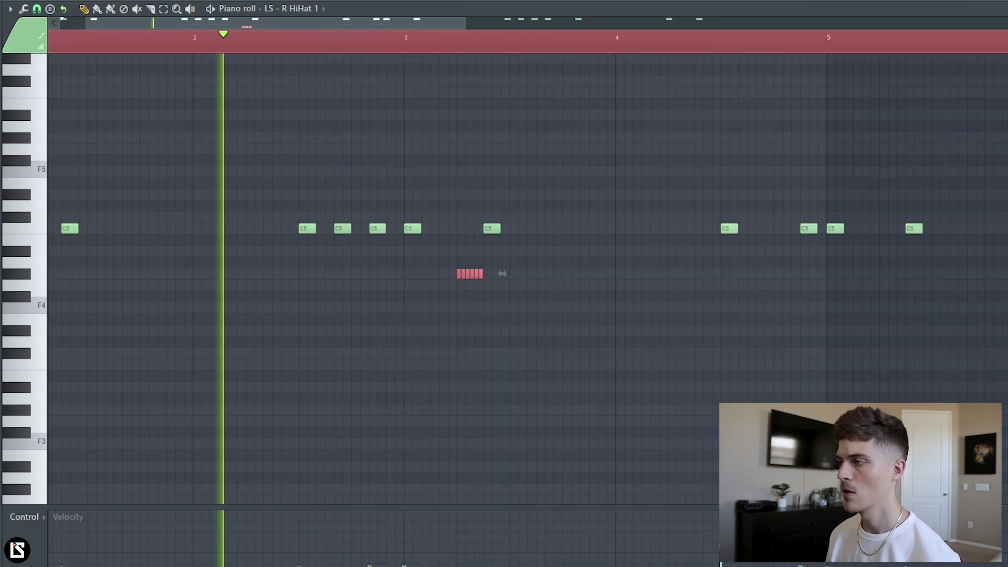
click(434, 312)
key(space)
drag(432, 257, 517, 326)
key(space)
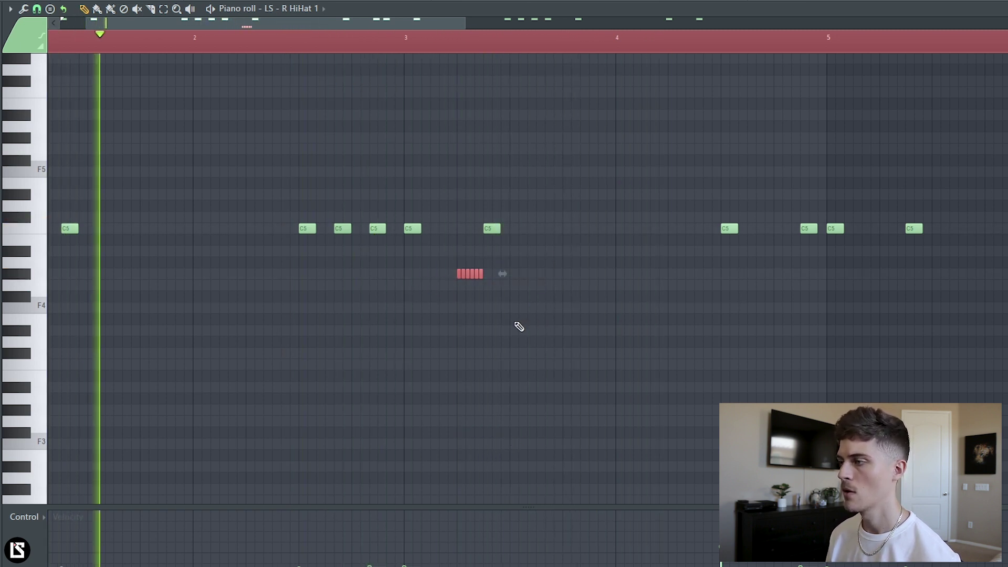
click(518, 326)
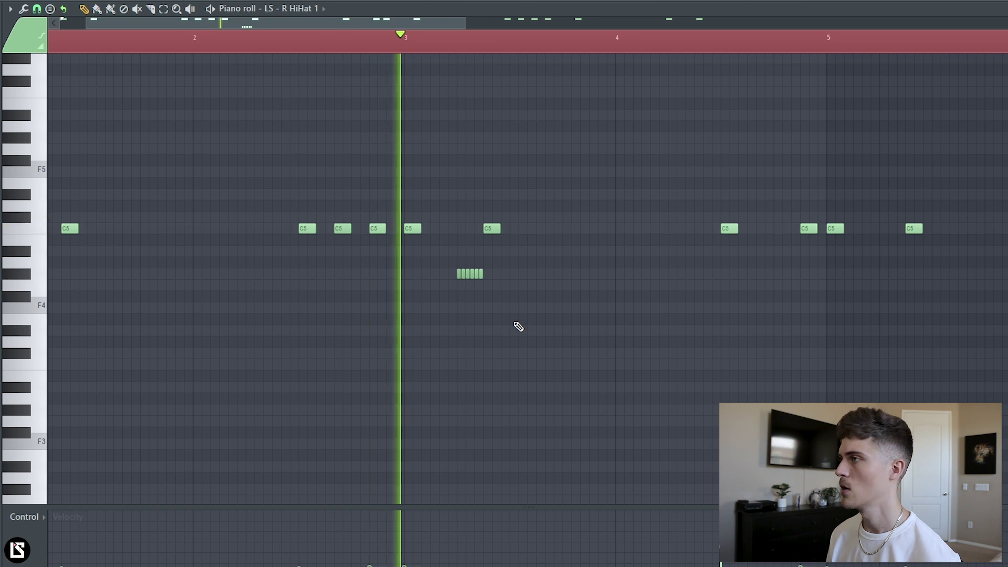
key(space)
Step: Add a roll of six very short G4 notes in bar 4 and move it close to the bar's first C5 hi-hat
drag(755, 286, 774, 288)
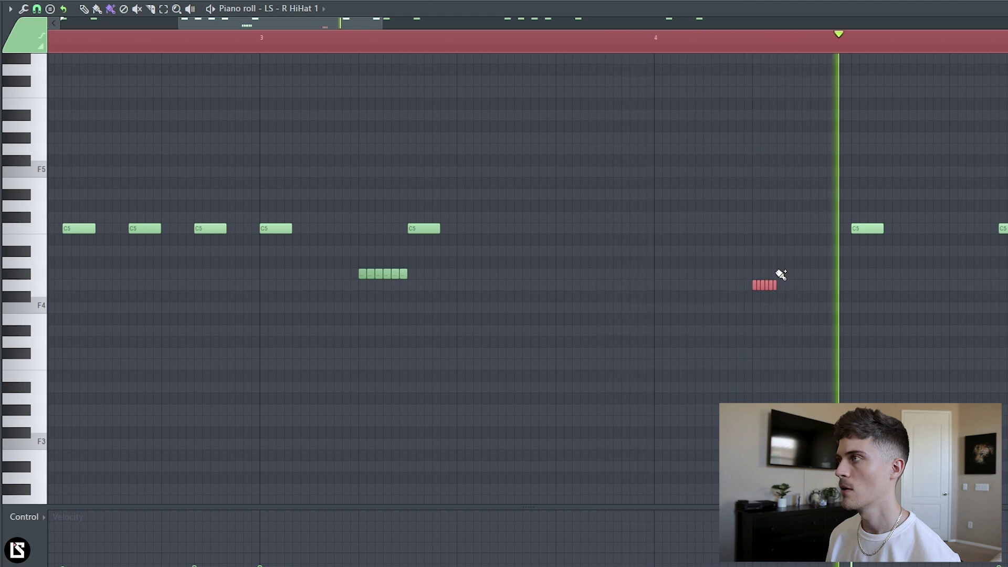
key(space)
drag(328, 24, 387, 24)
key(space)
drag(483, 290, 529, 295)
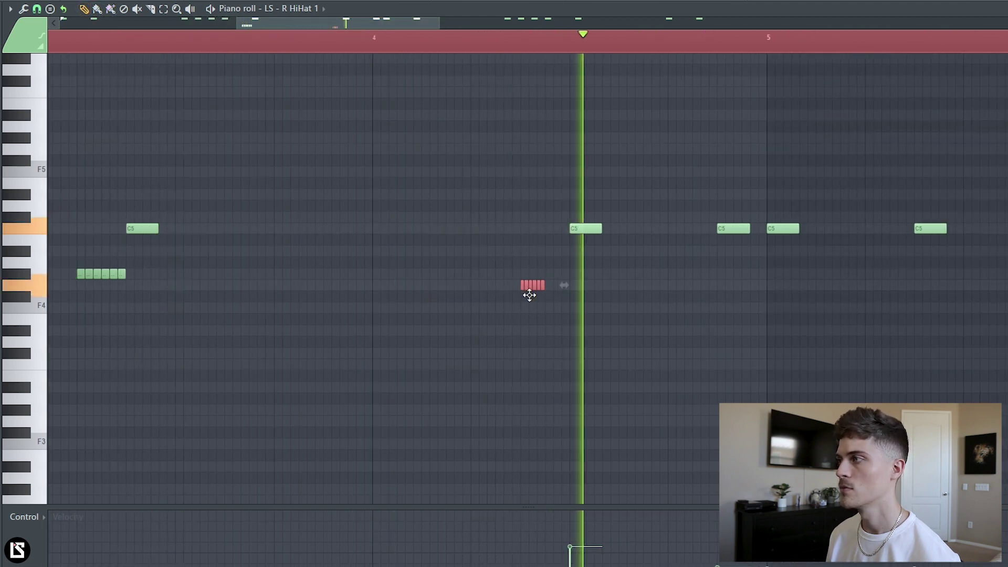
Step: Select the G4 roll in bar 4 and stretch its six notes until they reach the following C5 hi-hat
click(463, 43)
click(613, 240)
key(space)
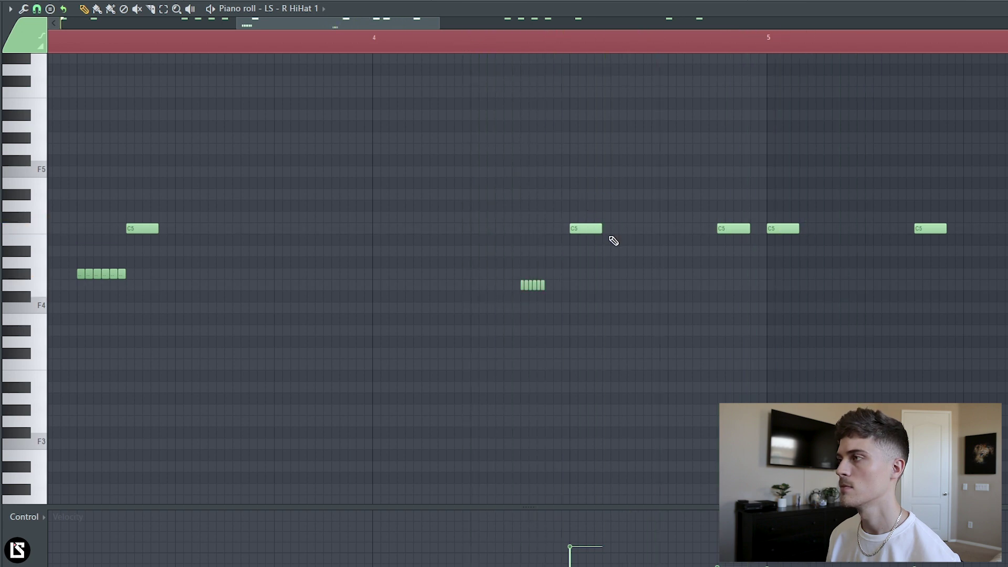
drag(459, 259, 597, 318)
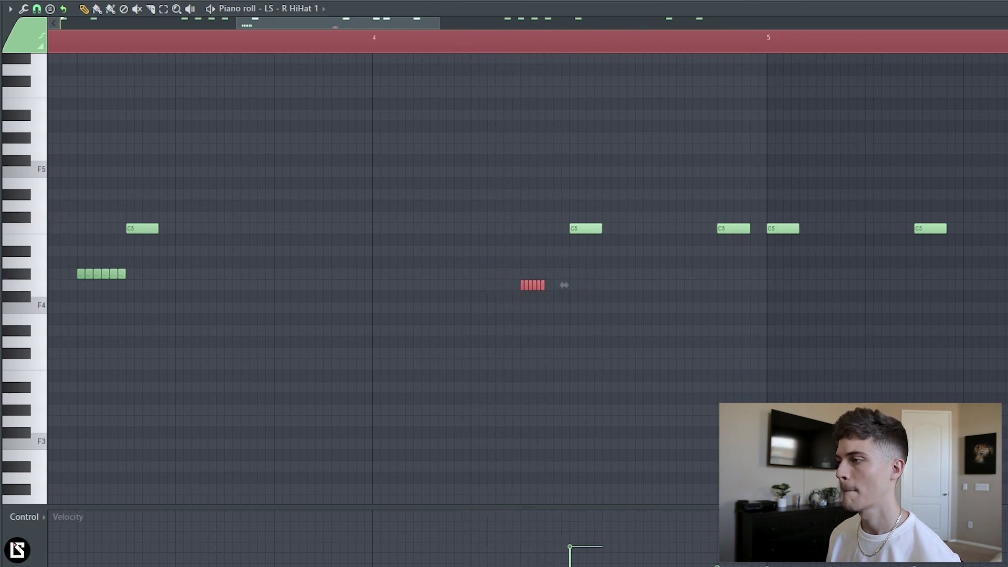
scroll(540, 70, up, 2)
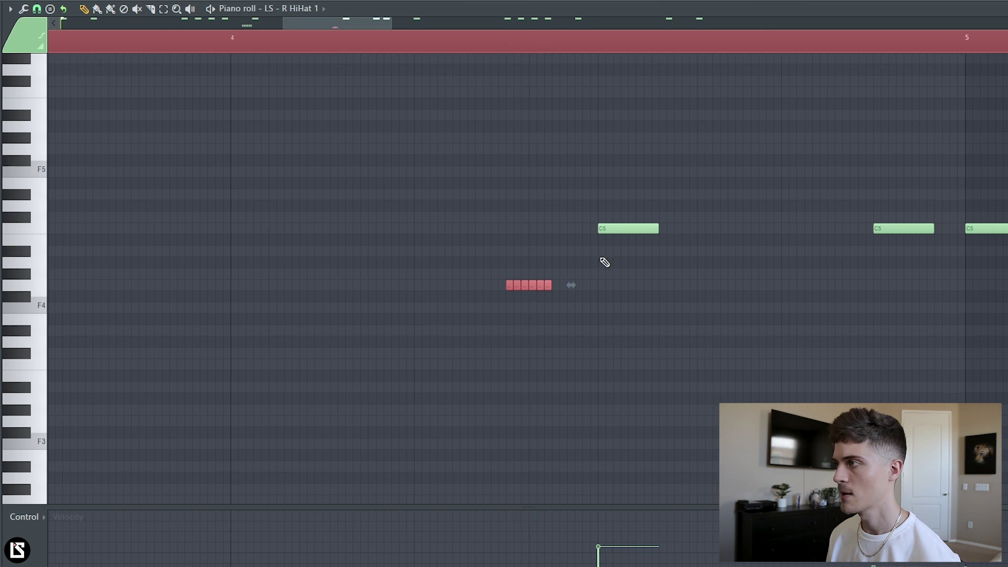
drag(605, 287, 618, 288)
scroll(480, 47, down, 5)
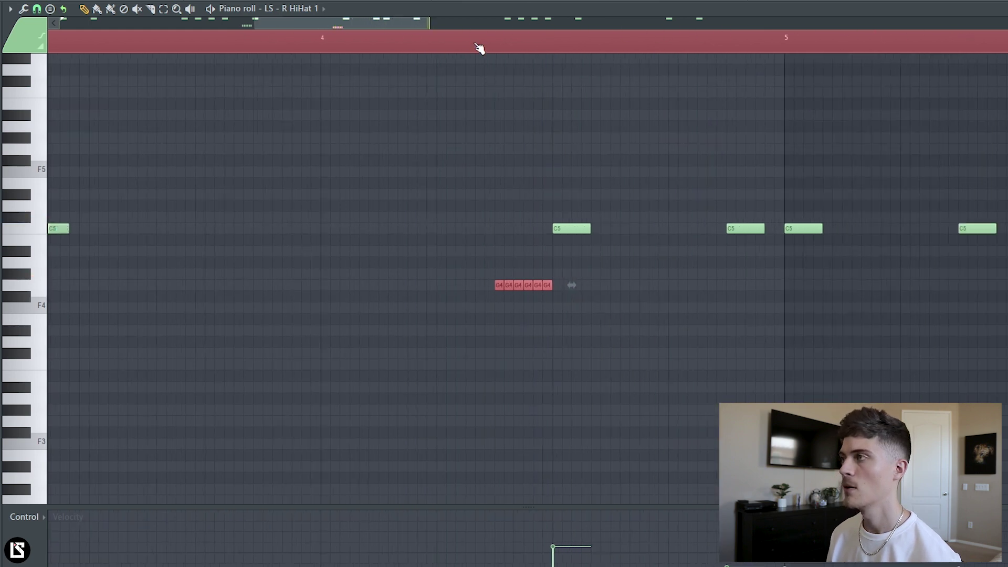
Step: Add four short, spaced G4 hi-hat notes near the end of bar 8, play that passage, and select them
scroll(445, 285, up, 5)
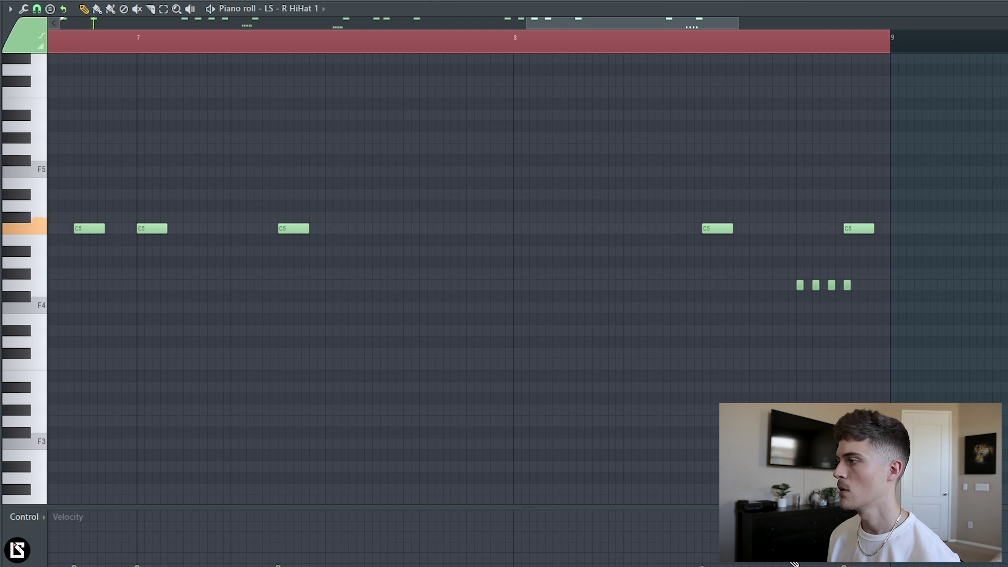
click(623, 51)
click(859, 228)
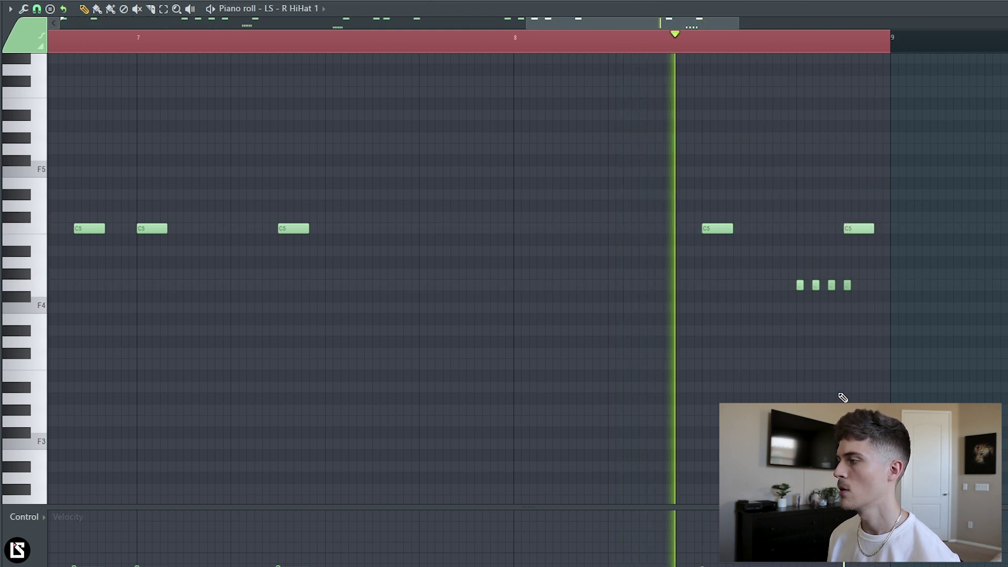
drag(722, 245, 942, 317)
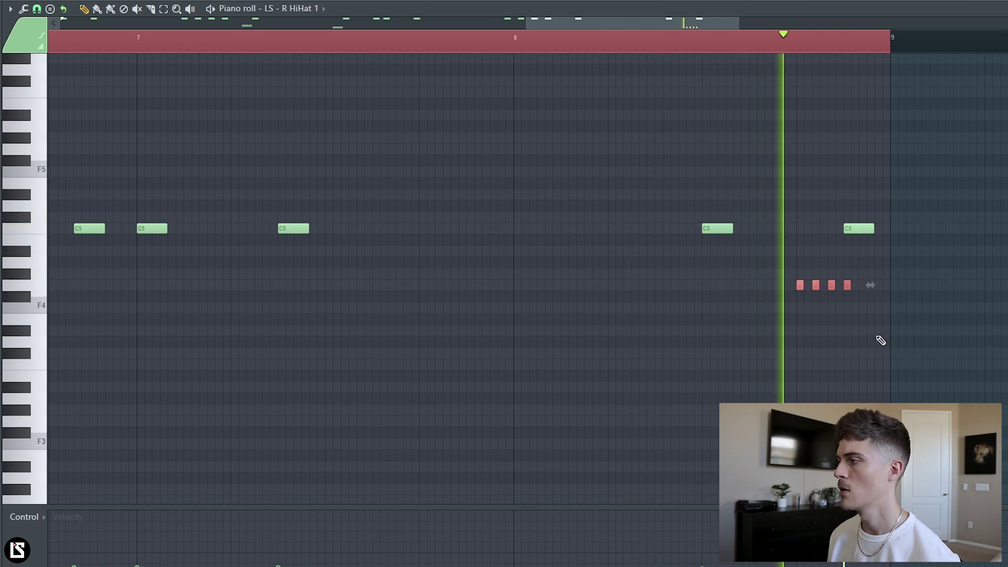
Step: Place hits on steps 9 and 25 of the LS - R Clap 1, LS - R Clap 12 and LS - R Snare 4 channels
key(F6)
click(586, 270)
click(586, 289)
click(586, 308)
Step: Open the LS - R Clap 1 notes in the piano roll, lengthen both, and set the snapping to Cell
right_click(315, 277)
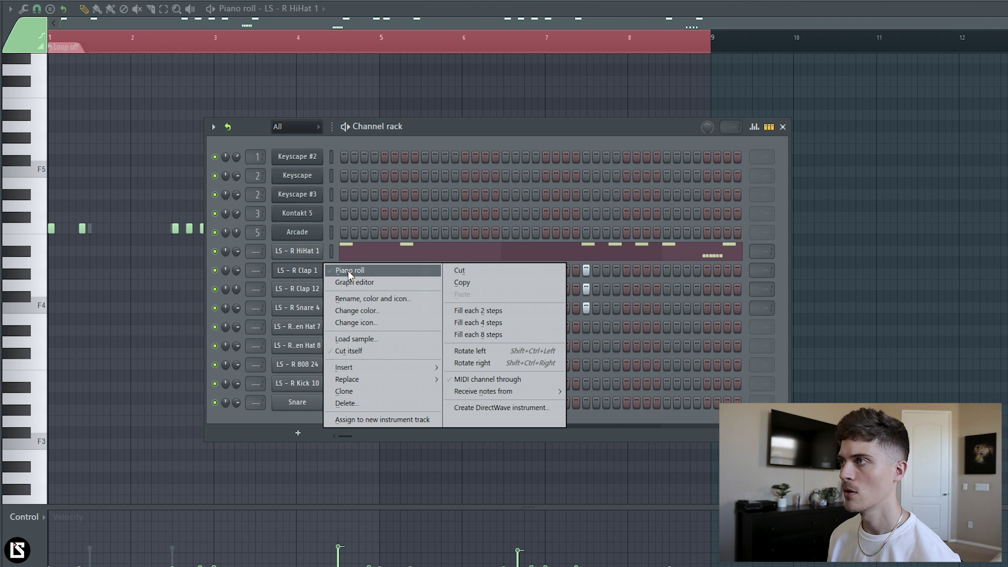
click(348, 270)
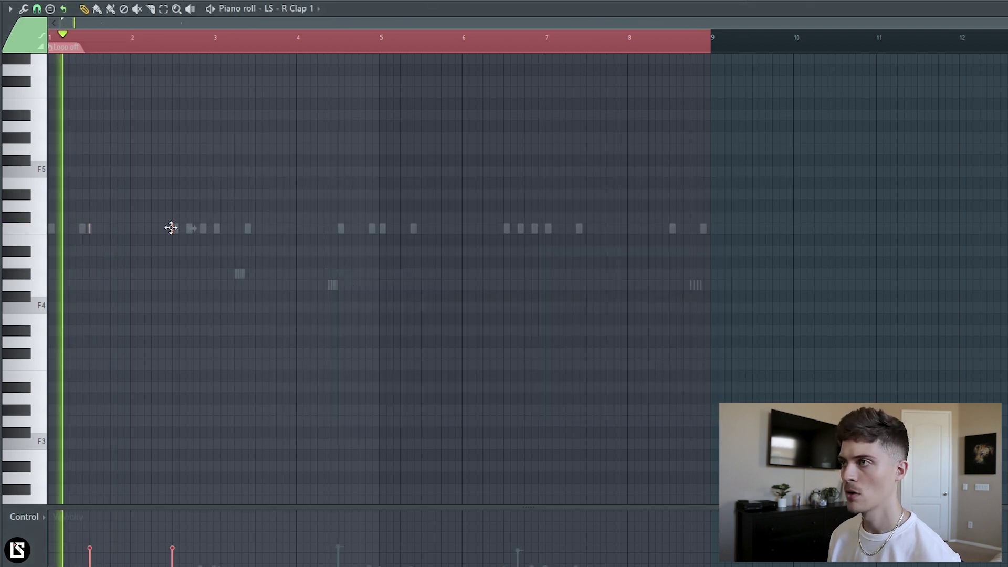
drag(174, 227, 191, 228)
click(37, 9)
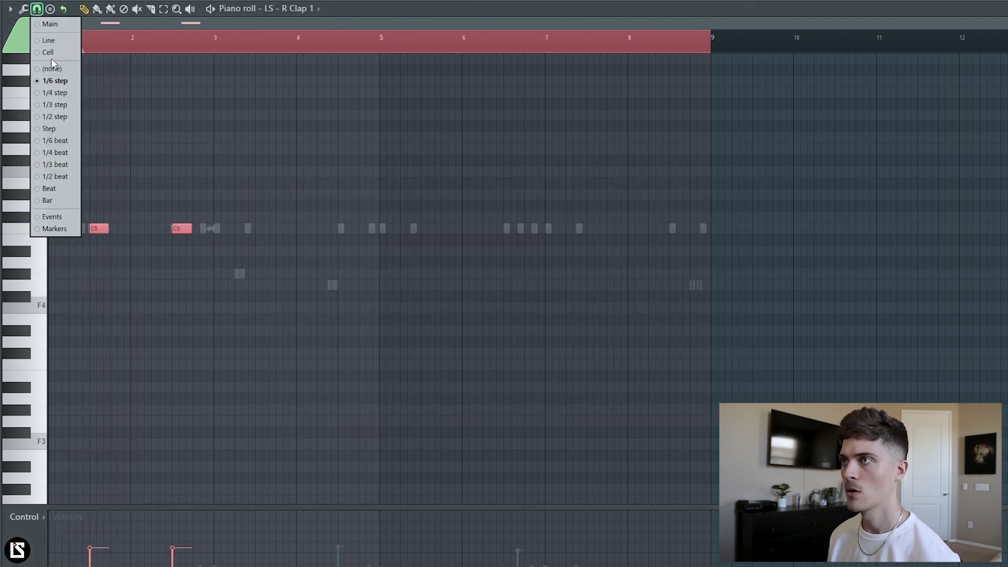
click(50, 53)
Step: Duplicate the C5 clap notes until one falls in the middle of each of the eight bars
key(ctrl+a)
shift+drag(92, 227, 263, 243)
click(420, 149)
key(ctrl+a)
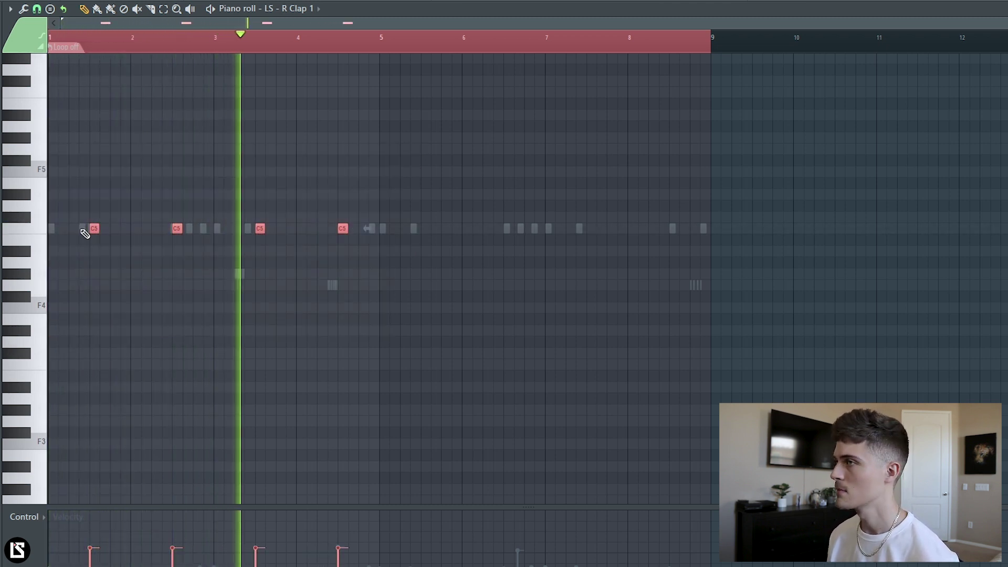
shift+drag(93, 228, 425, 252)
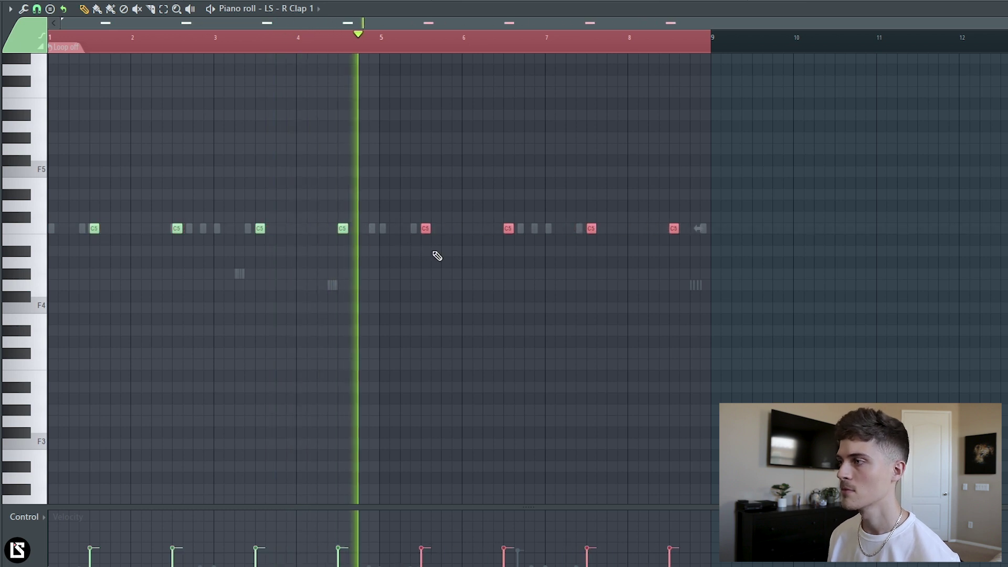
Step: Show the channel rack and select the LS - R Clap 12 channel
key(F6)
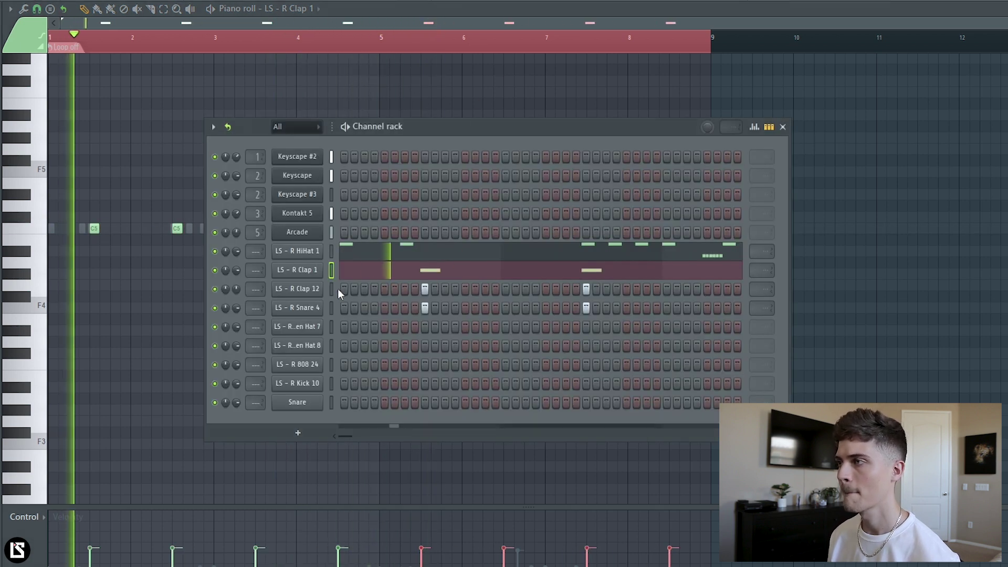
click(332, 290)
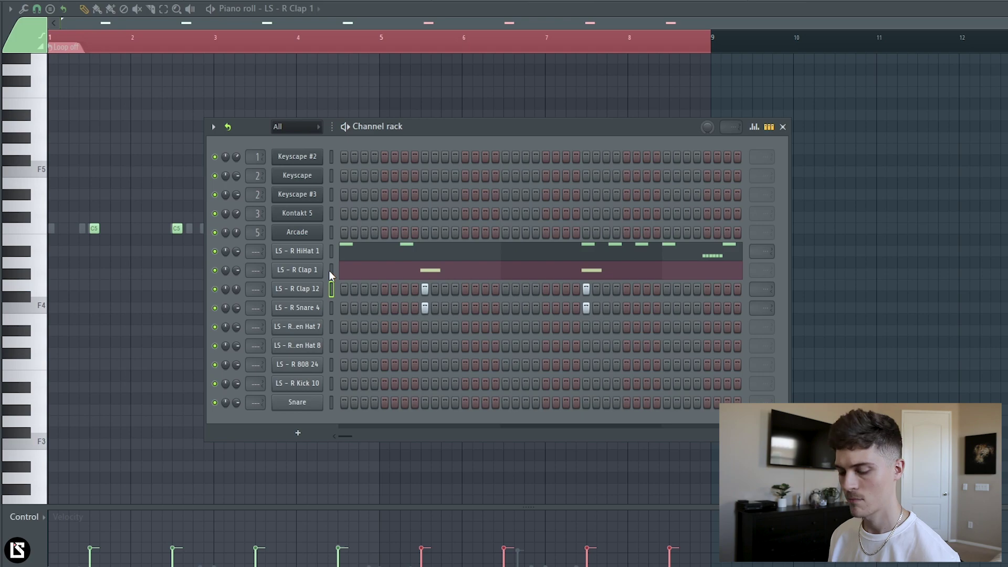
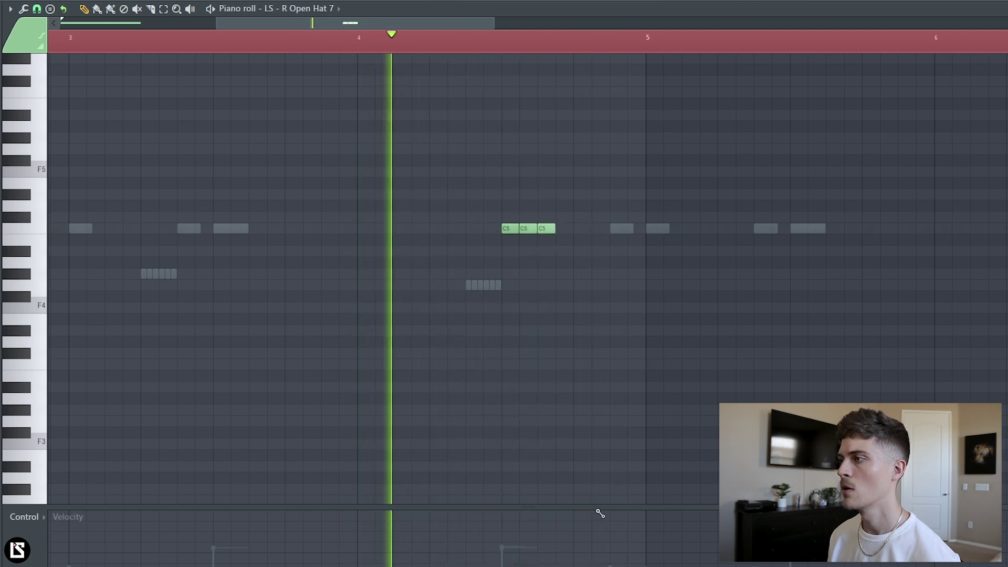
Step: After the three short C5 notes in LS - R Open Hat 7, place one longer C5 note filling the last beat of bar 4
click(581, 229)
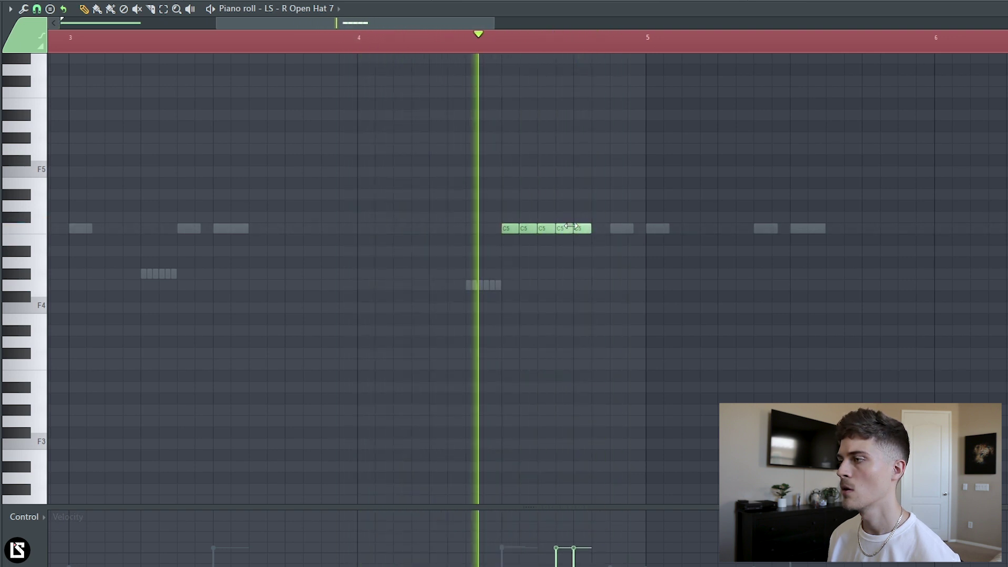
right_click(582, 230)
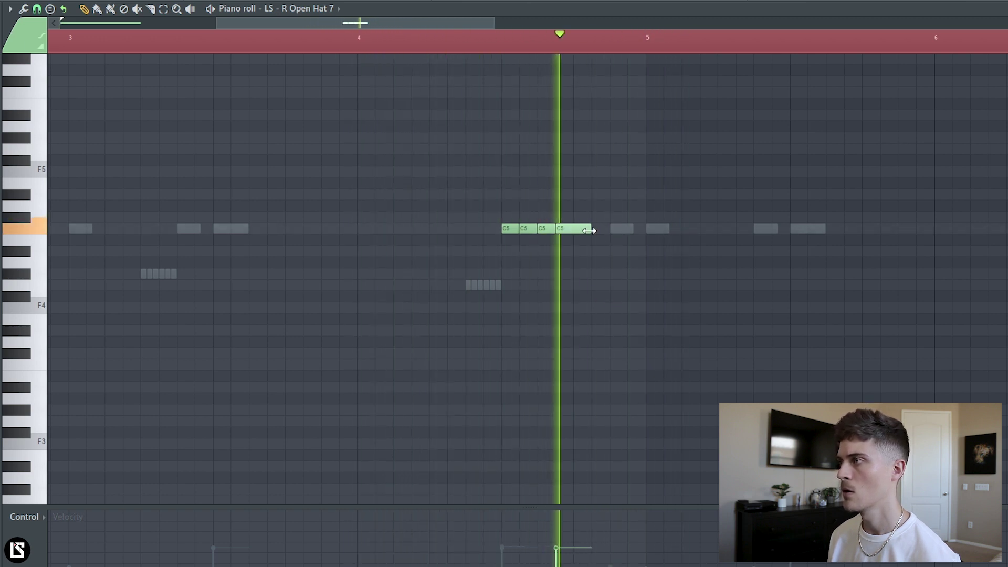
drag(608, 229, 648, 228)
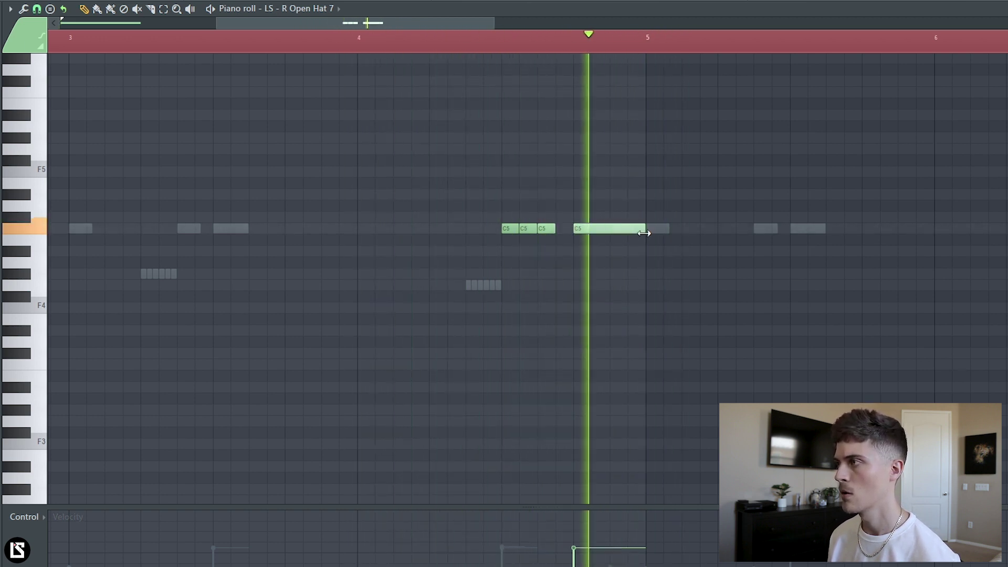
Step: Replace the long C5 note on the last beat of bar 4 with a very short C5 note about half a step long
right_click(619, 230)
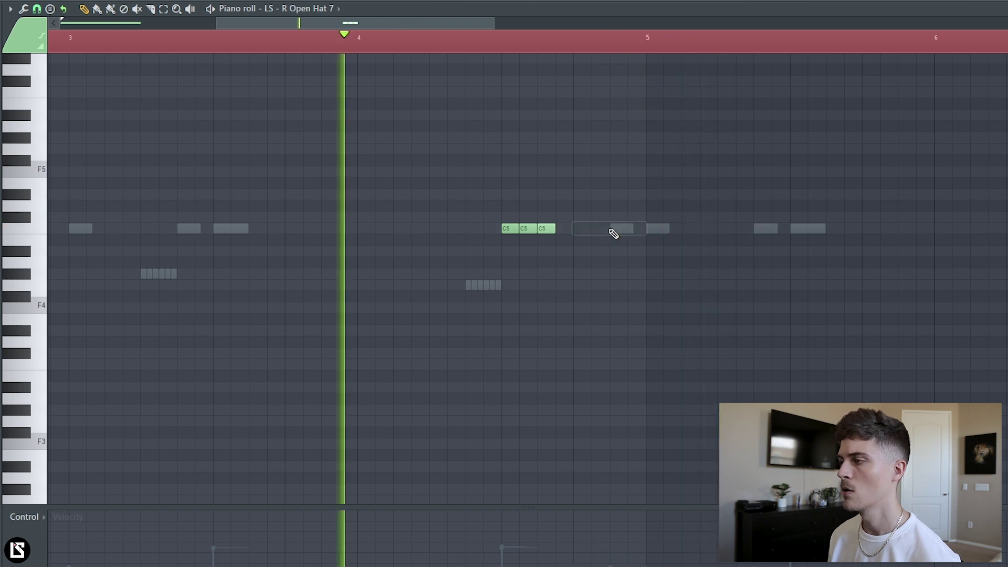
click(577, 229)
drag(641, 227, 582, 227)
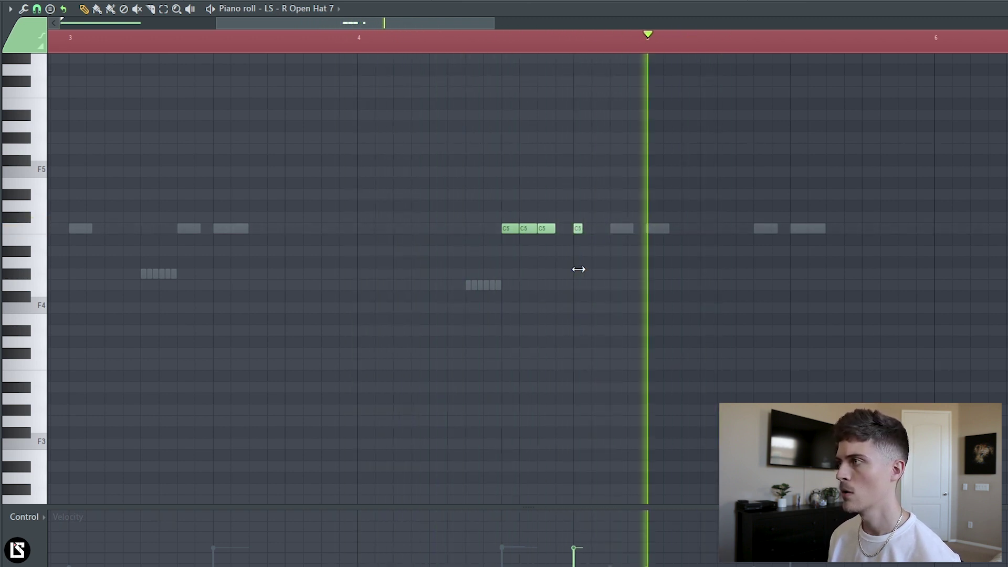
Step: Place a half-bar C5 open hat note running from the middle of bar 5 to the start of bar 6
scroll(429, 43, down, 3)
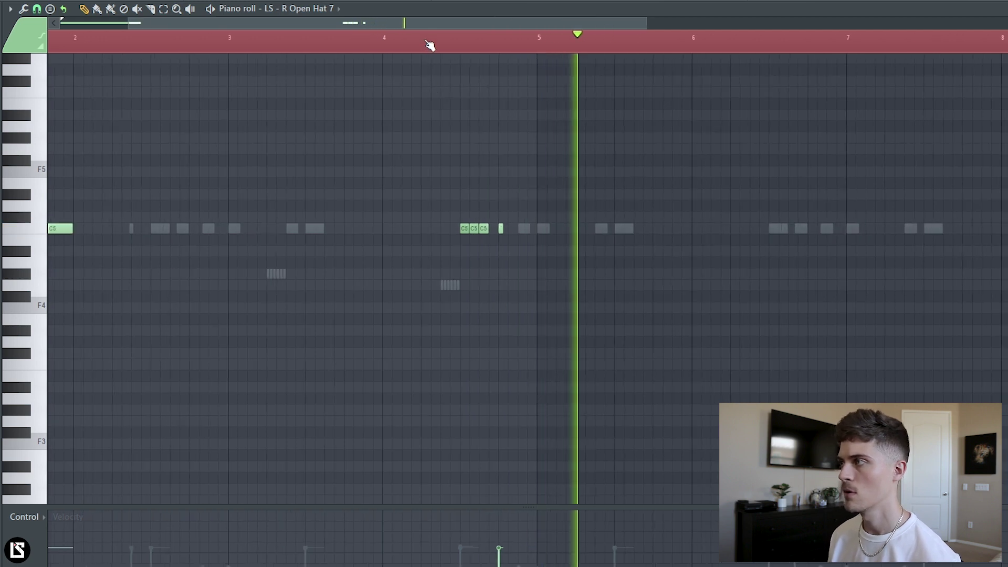
click(618, 229)
drag(685, 238, 693, 239)
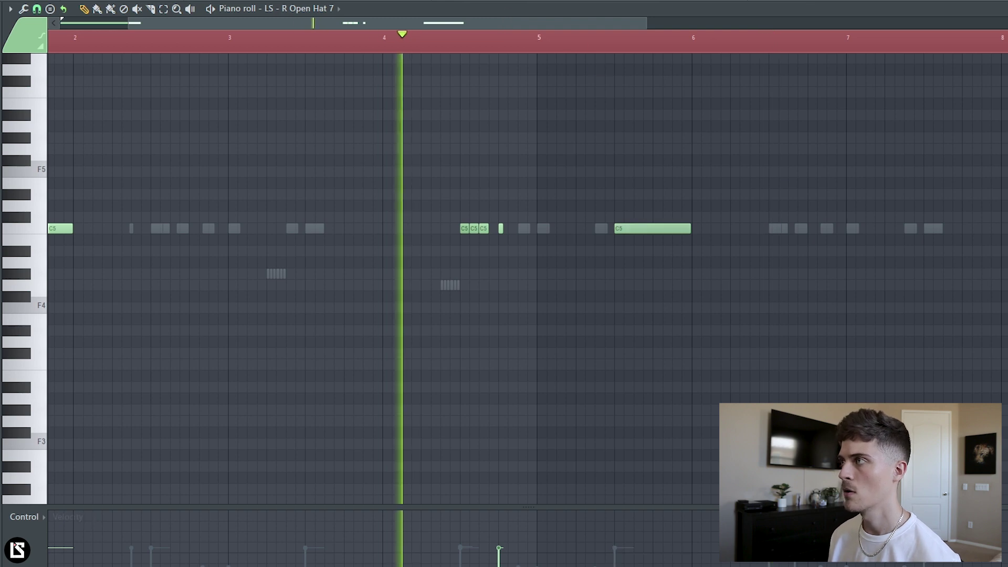
Step: Open the LS - R Open Hat 8 notes in the piano roll and move the C5 note to the middle of bar 3, lengthened to about 1.5 beats
key(F6)
right_click(307, 345)
click(325, 343)
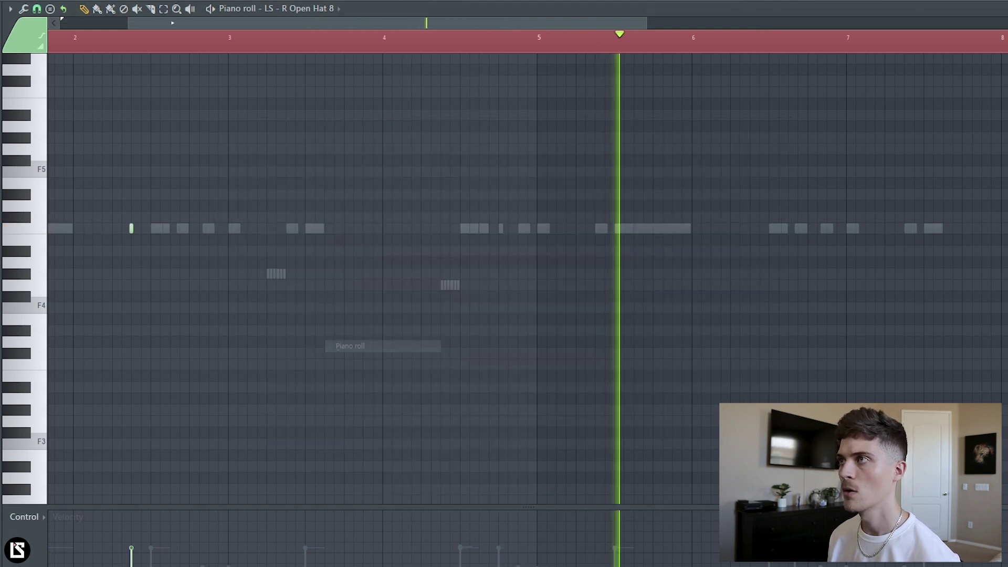
scroll(219, 47, down, 2)
key(space)
key(space)
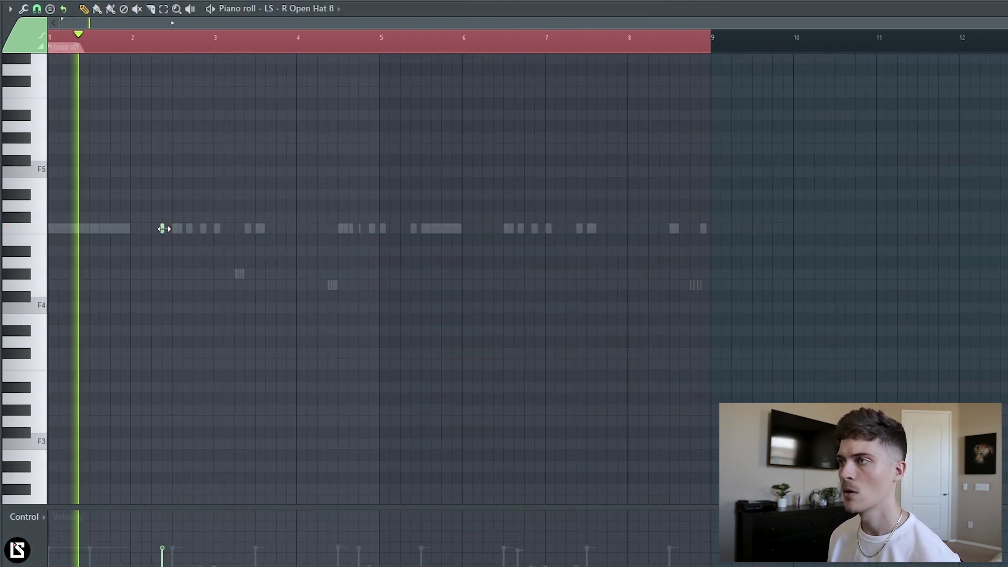
drag(163, 228, 268, 225)
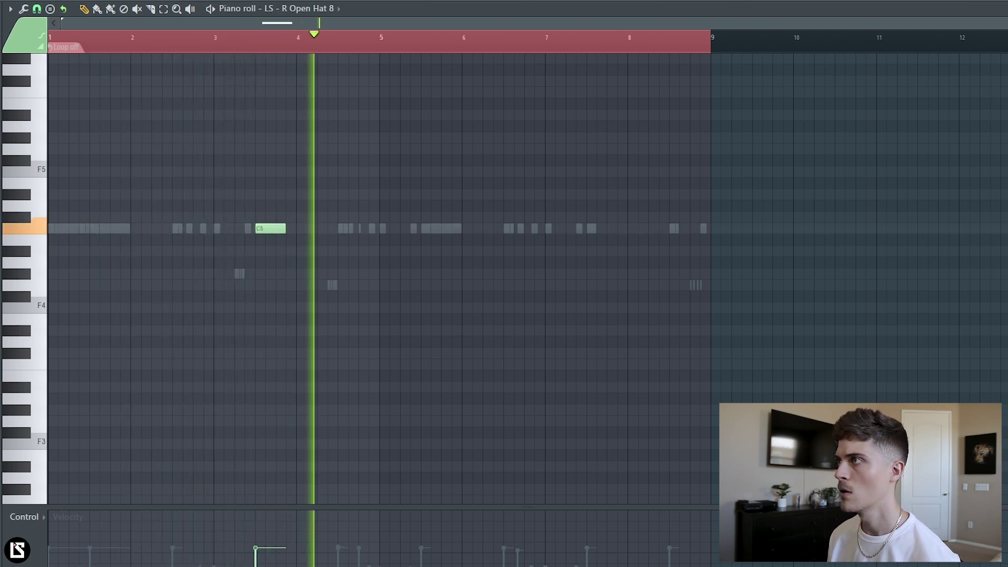
Step: Place a hit on the third step of the Snare channel and open its notes in the piano roll
key(F6)
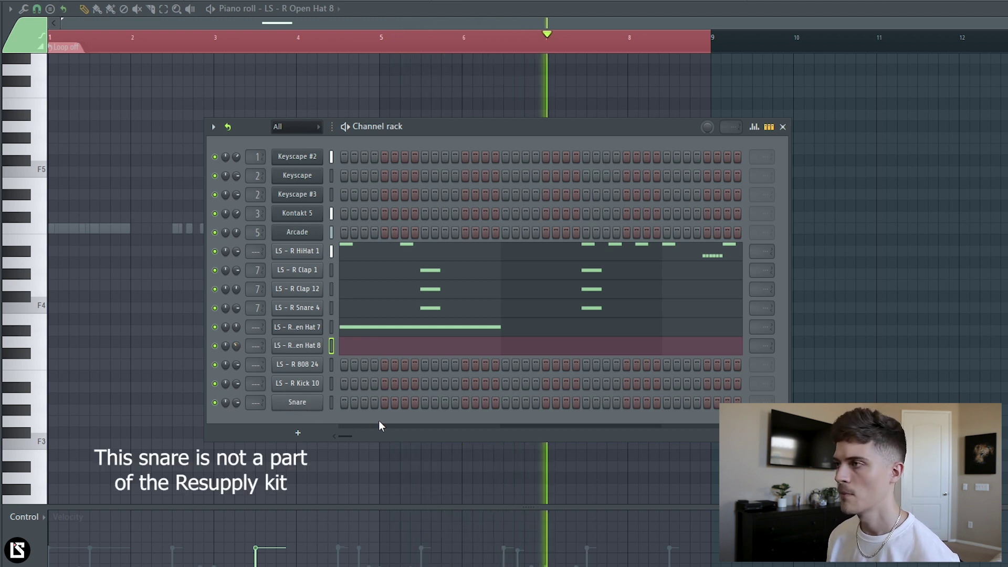
click(365, 402)
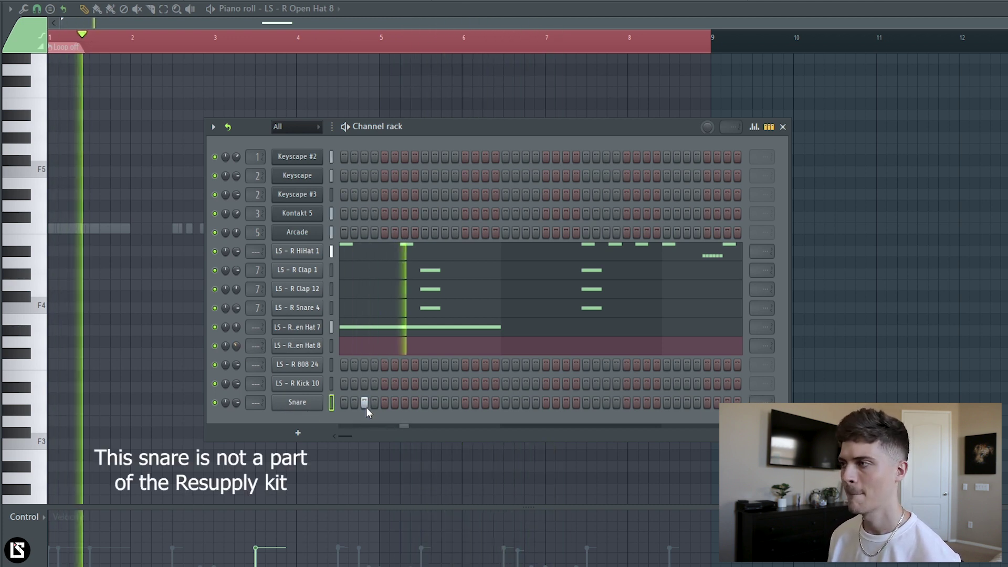
right_click(315, 405)
click(349, 403)
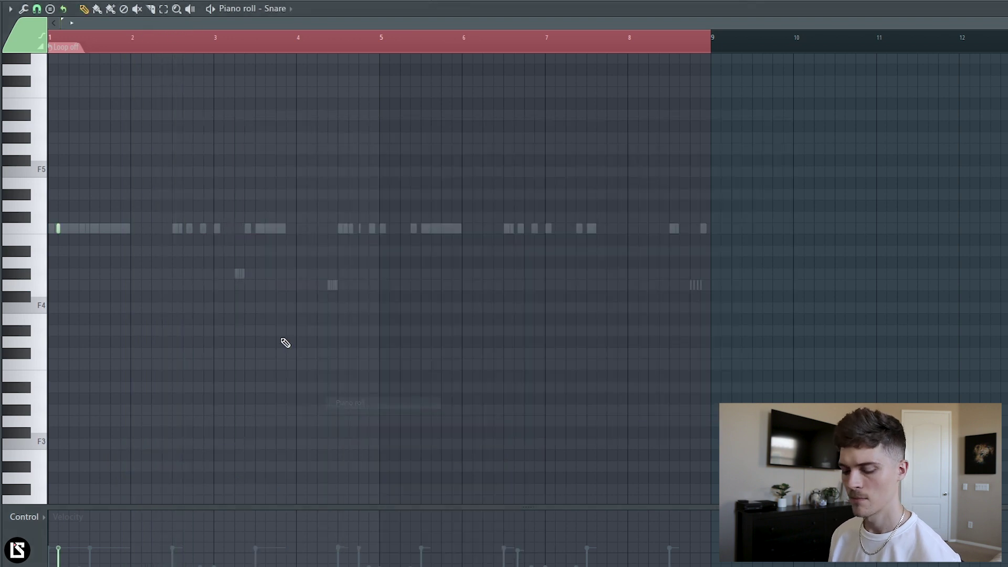
scroll(117, 45, up, 2)
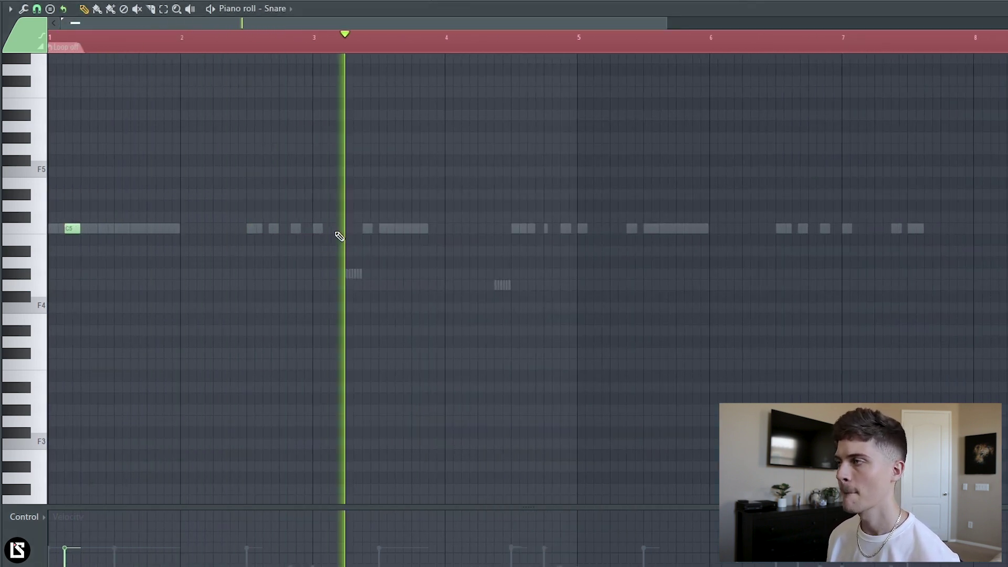
Step: Place short C5 snare notes on the third step of bars 4, 5 and 6
click(462, 229)
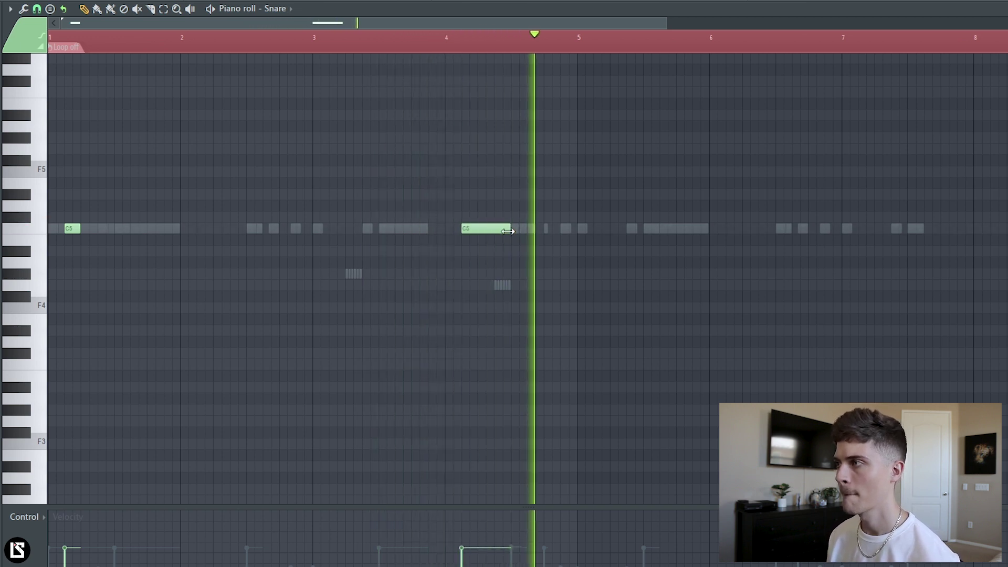
drag(509, 228, 467, 229)
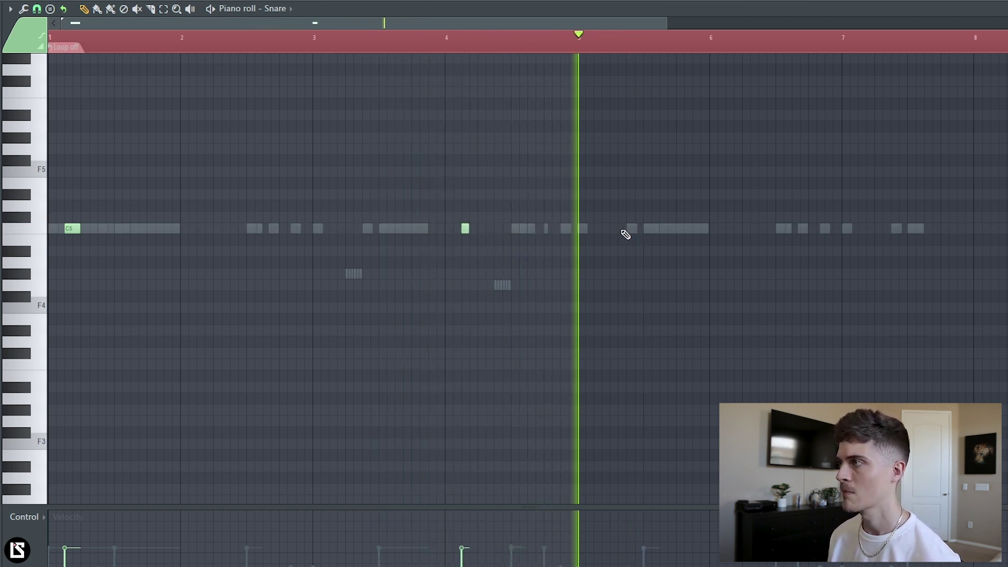
click(598, 228)
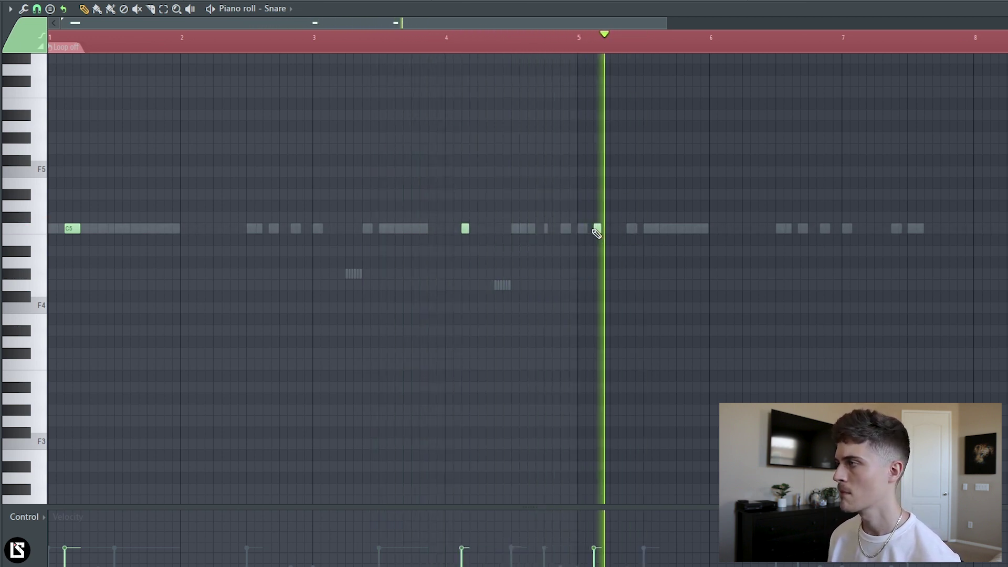
click(730, 230)
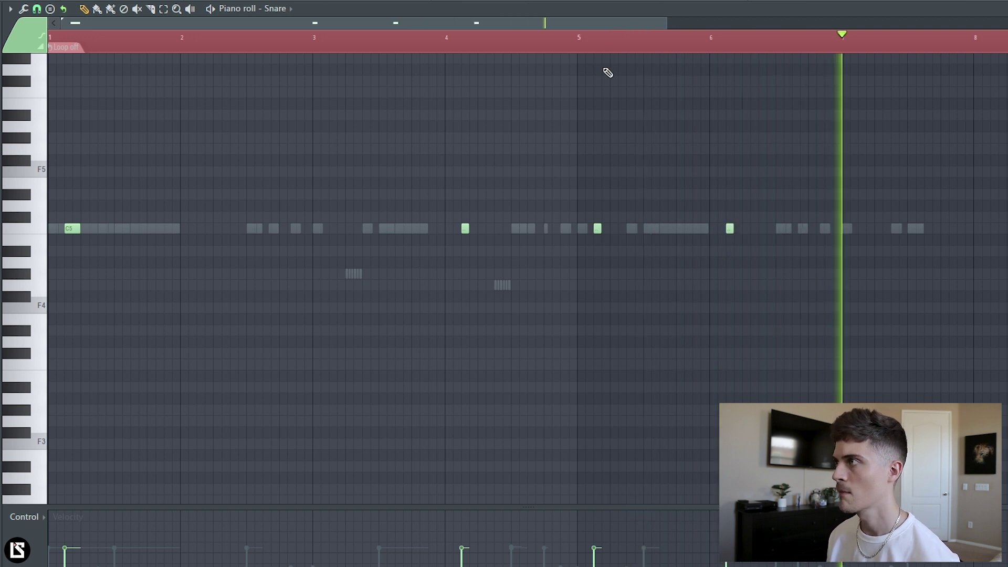
Step: Add a C5 snare roll in bar 8: three consecutive notes from the middle of the bar and one on beat four
ctrl+scroll(818, 211, down, 1)
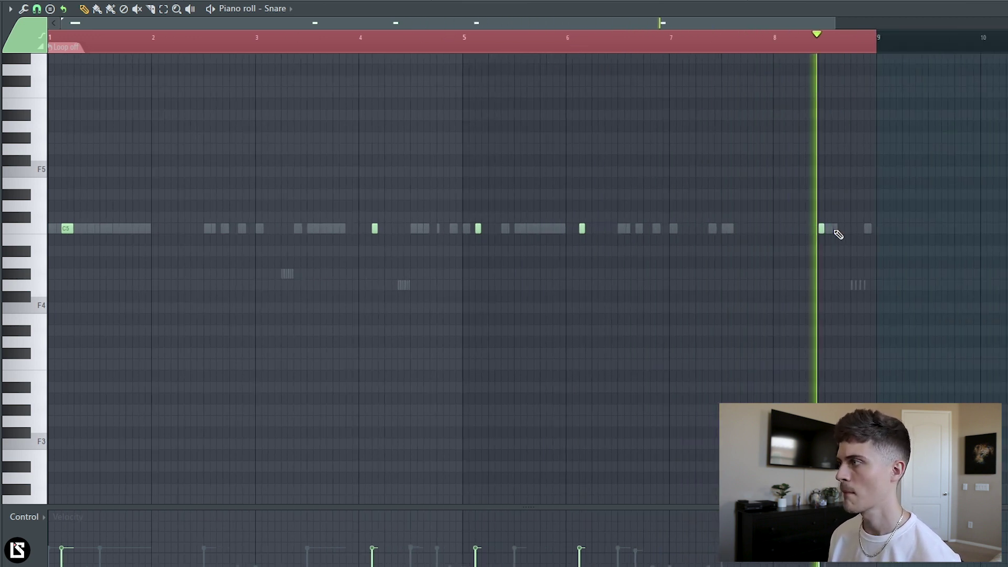
ctrl+scroll(824, 230, up, 3)
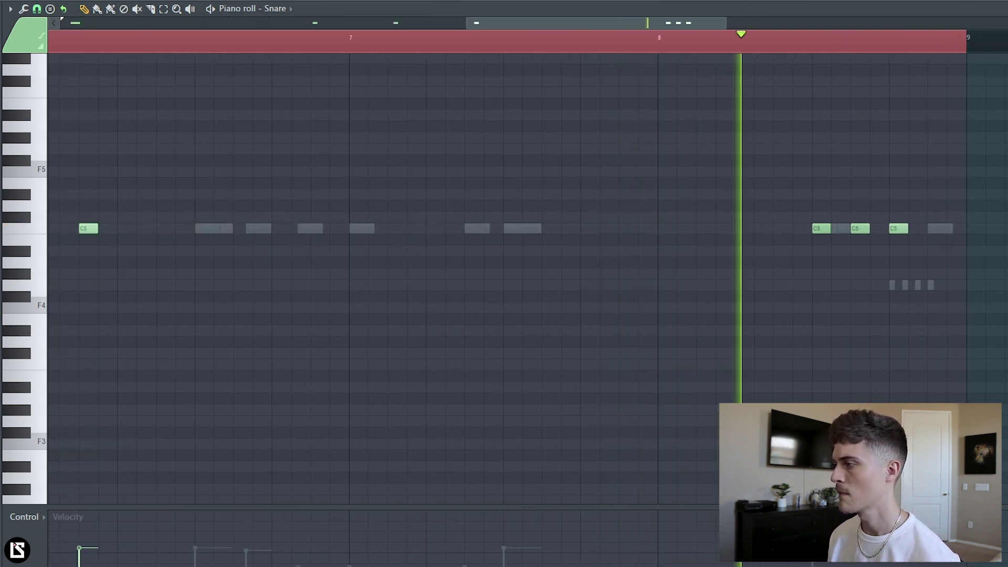
ctrl+scroll(691, 27, up, 2)
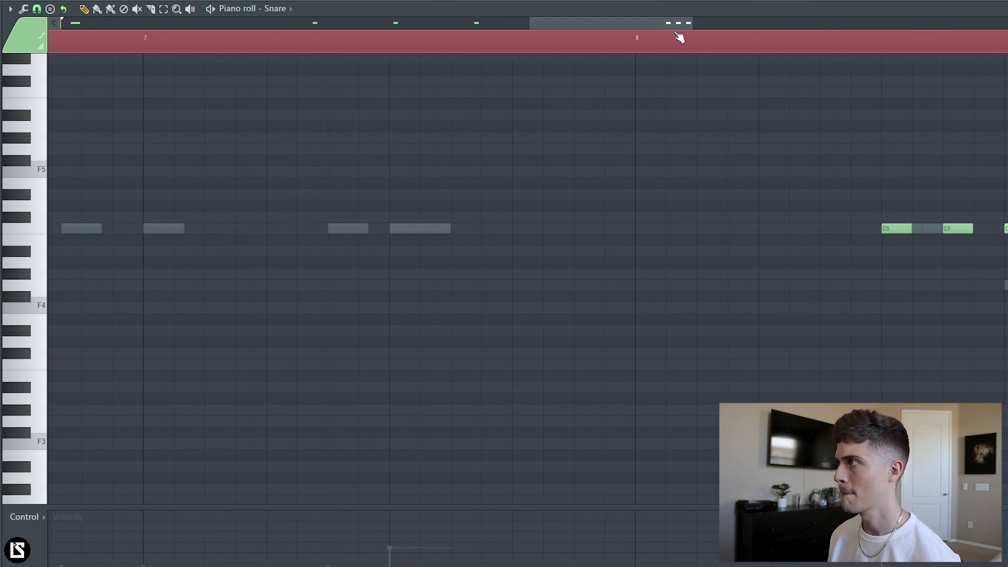
drag(678, 25, 704, 27)
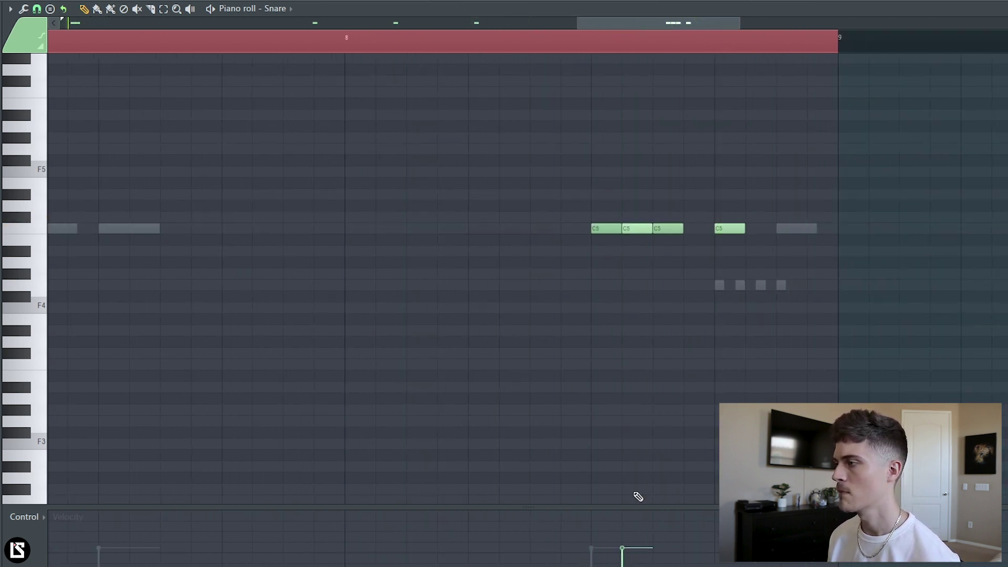
scroll(455, 50, down, 4)
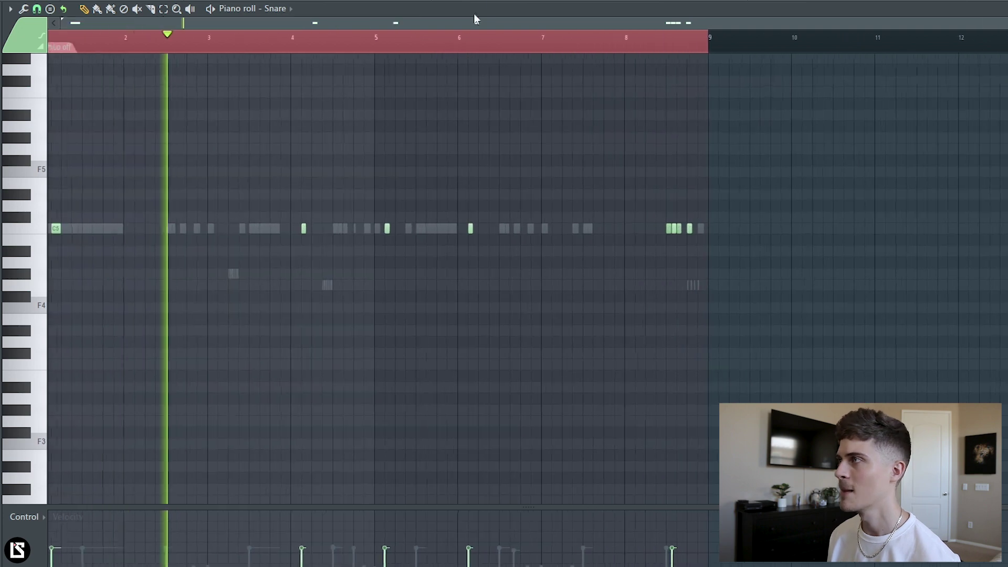
Step: Open the LS - R 808 24 notes in the piano roll and quantize all of them
key(F6)
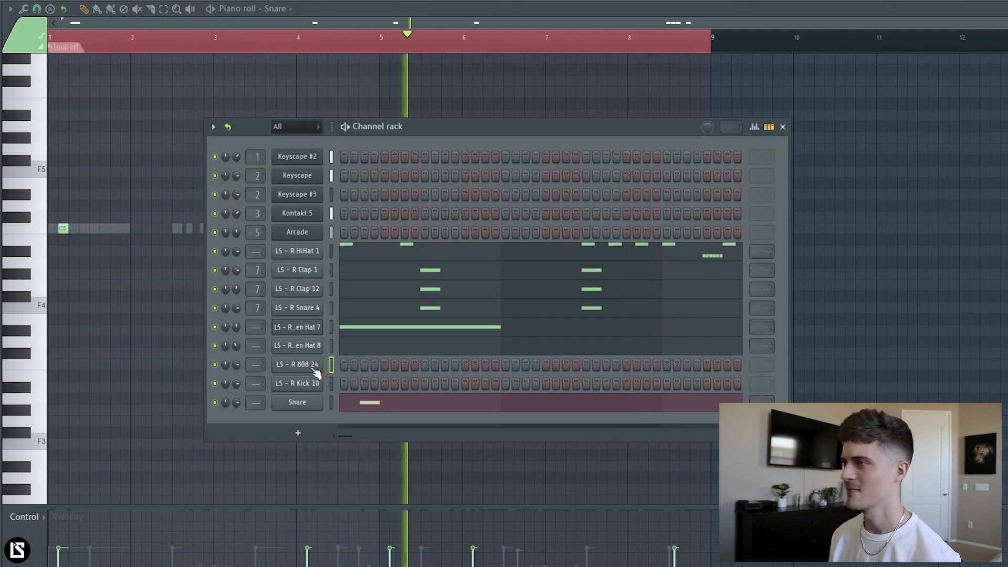
right_click(305, 370)
click(236, 367)
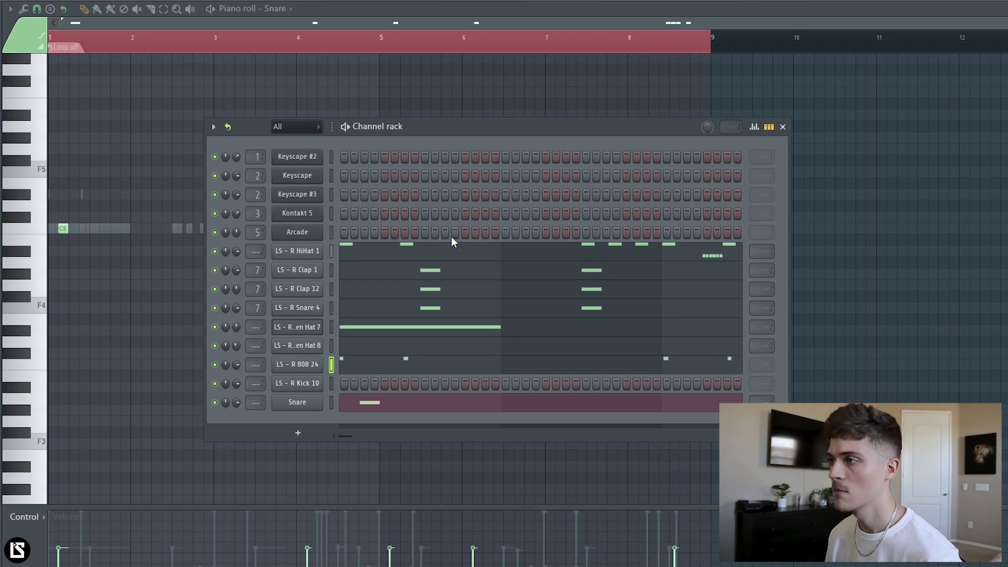
click(388, 367)
key(ctrl+a)
key(alt+q)
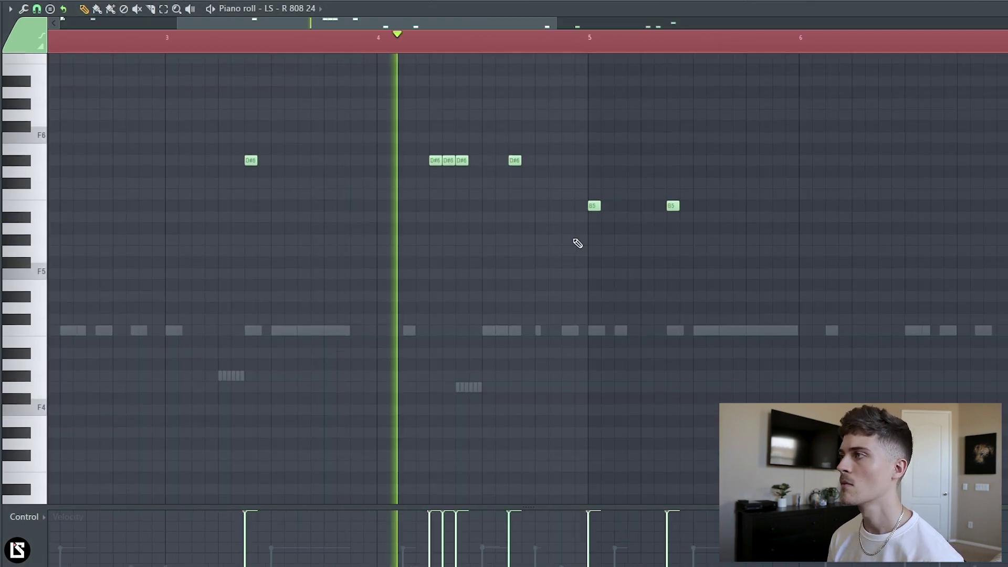
Step: Add a C#6 note to the 808 just before bar 5, and lower all the 808 notes by one octave
click(565, 183)
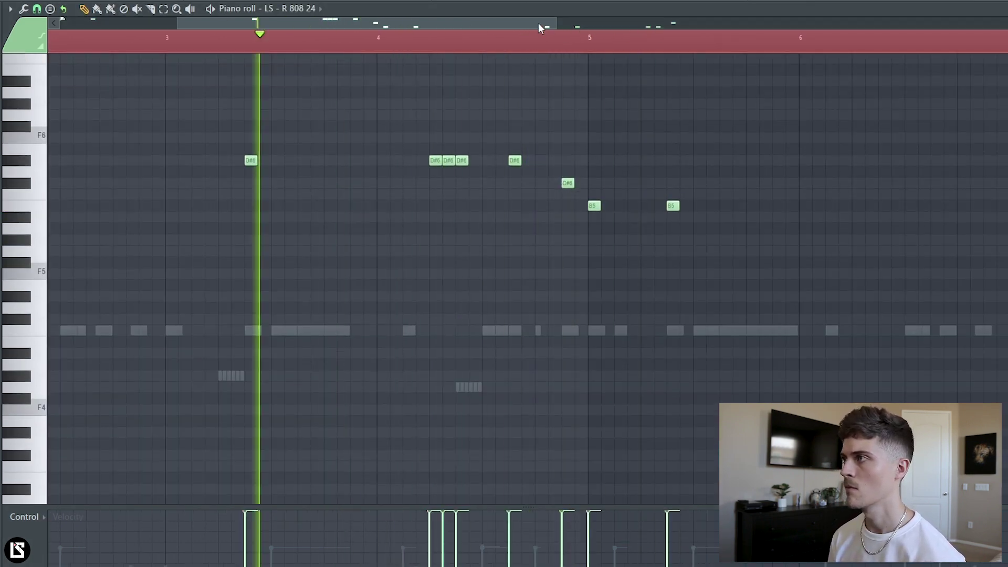
scroll(540, 27, up, 3)
scroll(577, 158, up, 1)
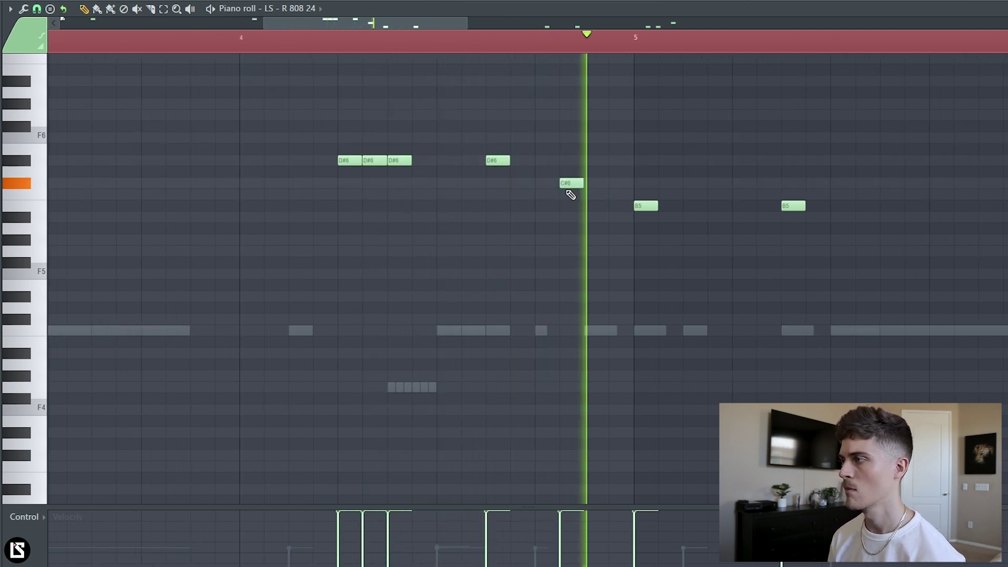
scroll(575, 216, up, 5)
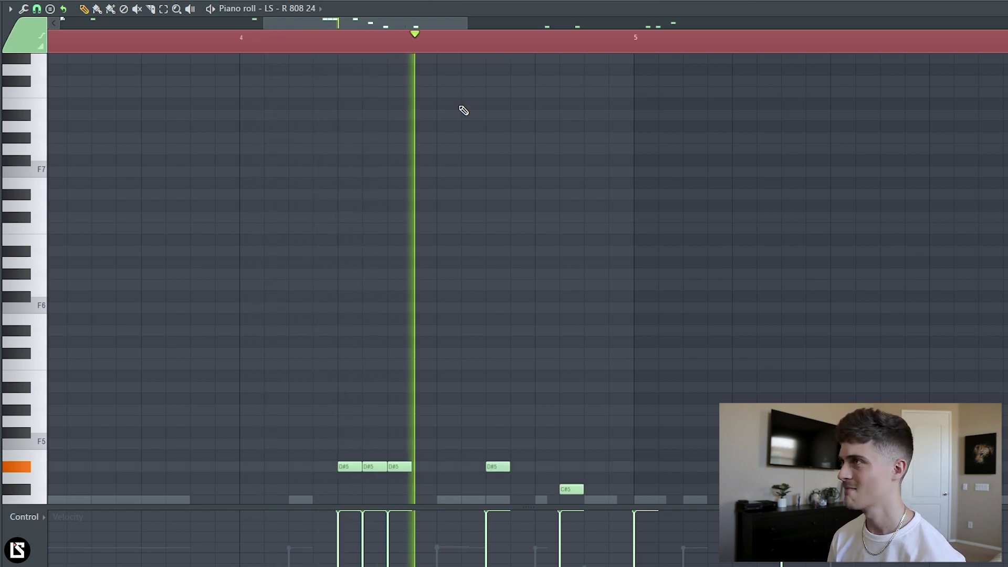
Step: In bar 8 of the 808, delete the second B4 note and the C#5 note, and place a C5 note on beat four
scroll(368, 52, down, 3)
scroll(405, 159, down, 2)
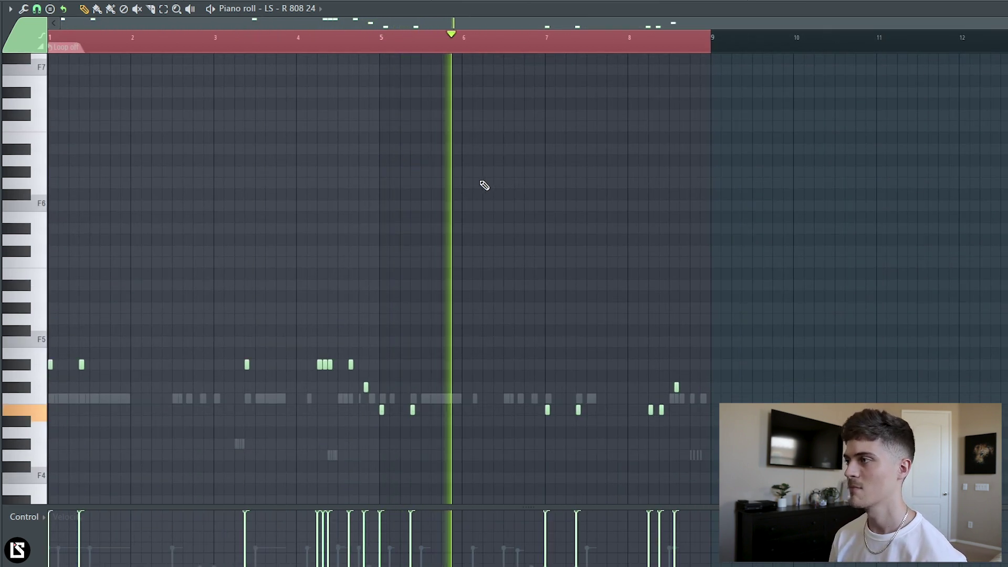
scroll(482, 185, down, 2)
scroll(554, 47, up, 3)
scroll(554, 47, up, 2)
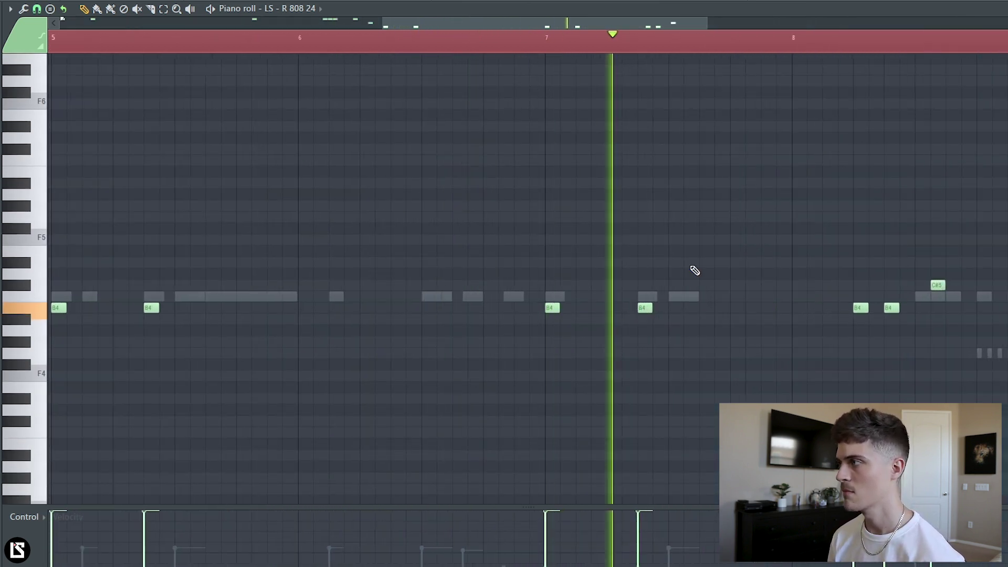
drag(583, 23, 672, 26)
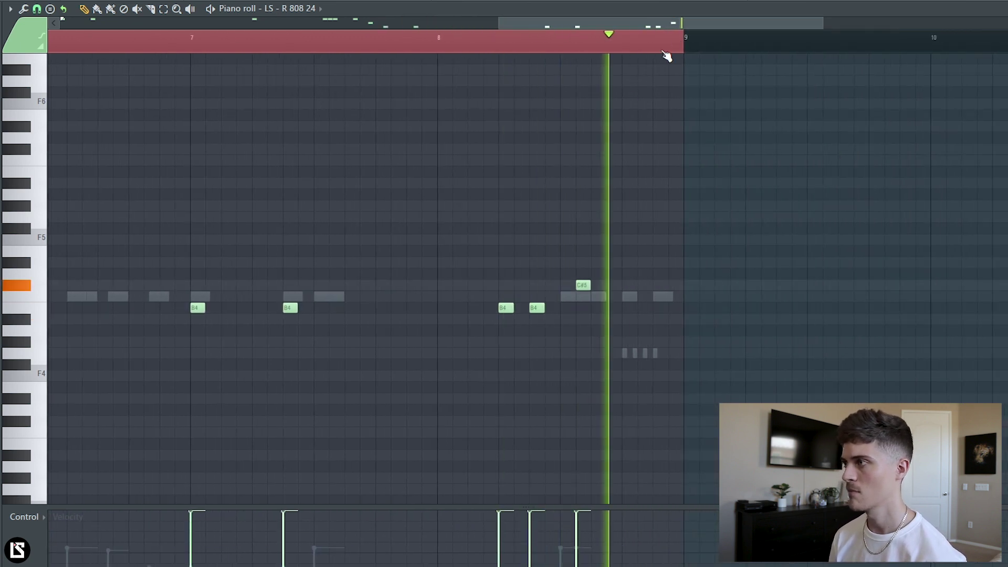
right_click(537, 308)
right_click(582, 284)
click(629, 296)
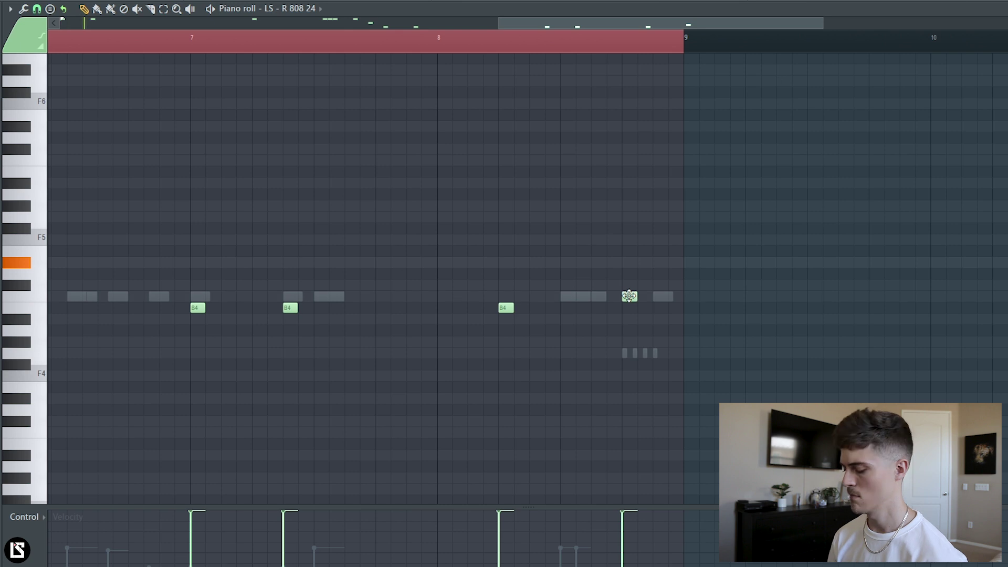
Step: Raise the 808 notes by three octaves, and move the last note of bar 8 up to C#8
key(ctrl+Up)
key(ctrl+Up)
scroll(634, 331, up, 5)
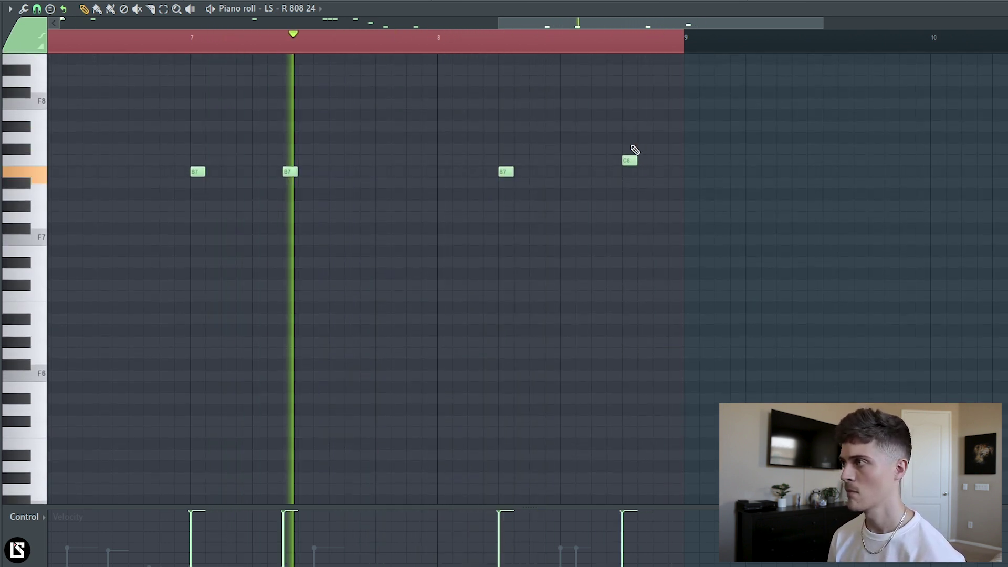
drag(629, 160, 629, 148)
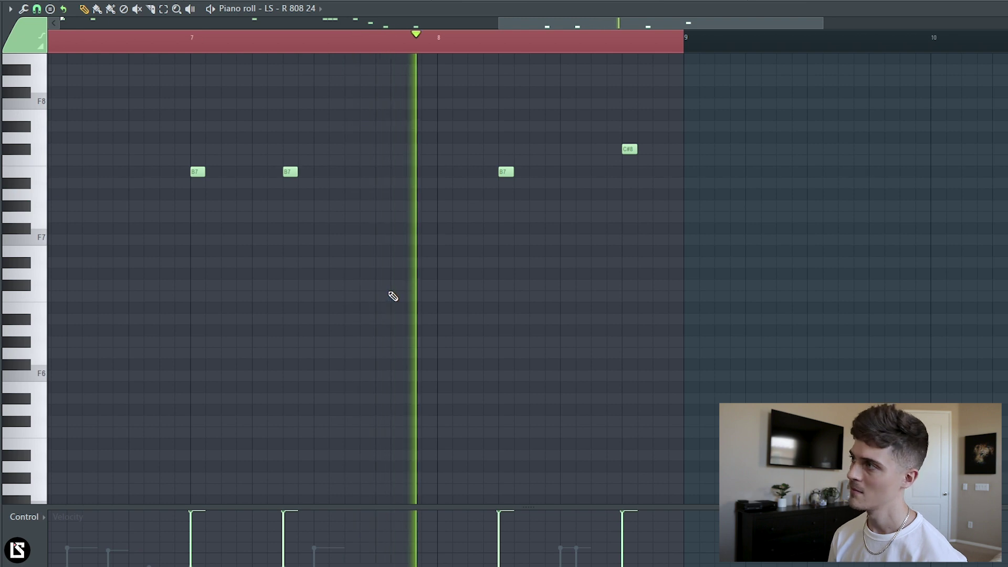
Step: Open the LS - R Kick 10 notes in the piano roll and place one-beat C5 notes at the start of bars 1 and 5
key(F6)
click(331, 383)
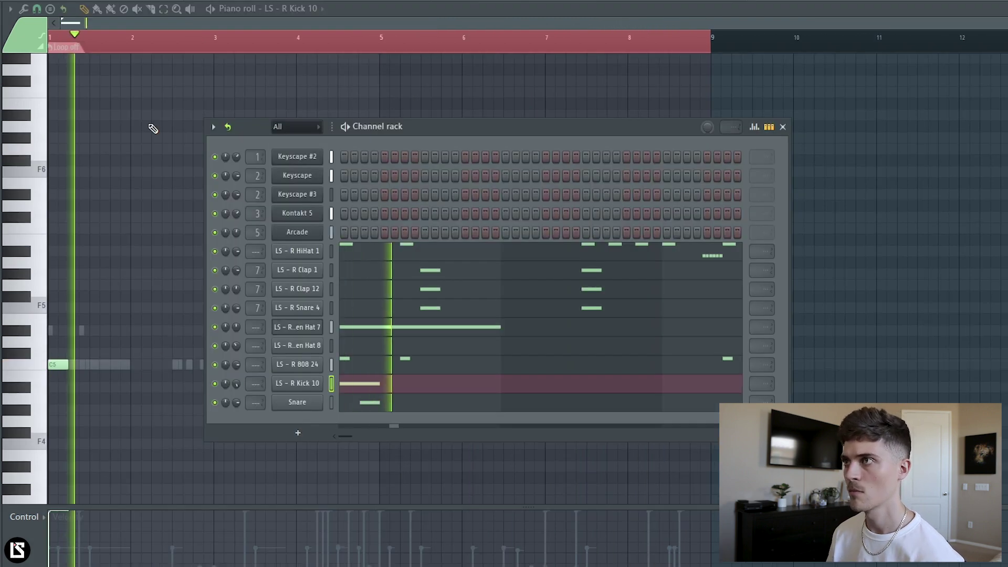
scroll(108, 42, up, 3)
key(F6)
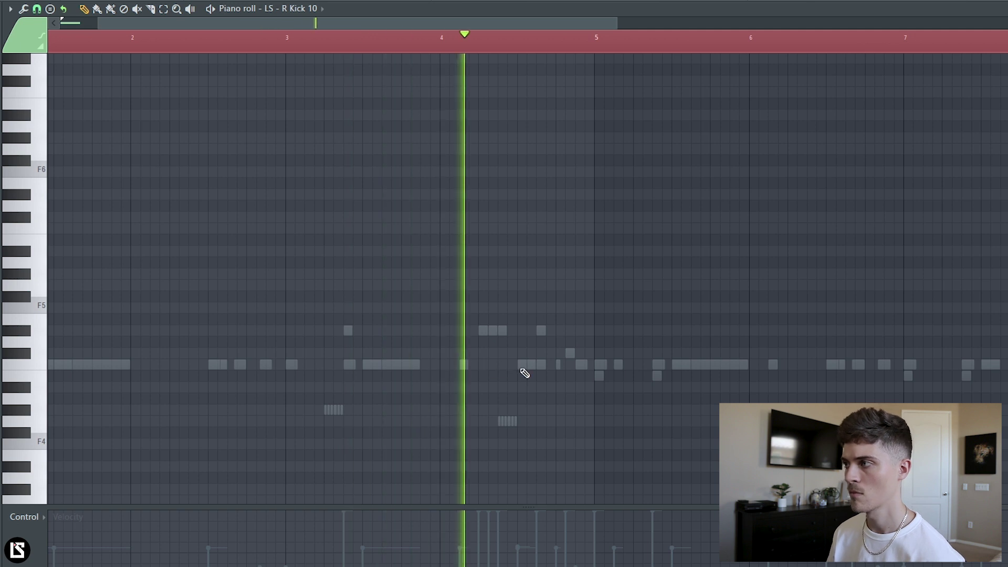
scroll(454, 51, down, 2)
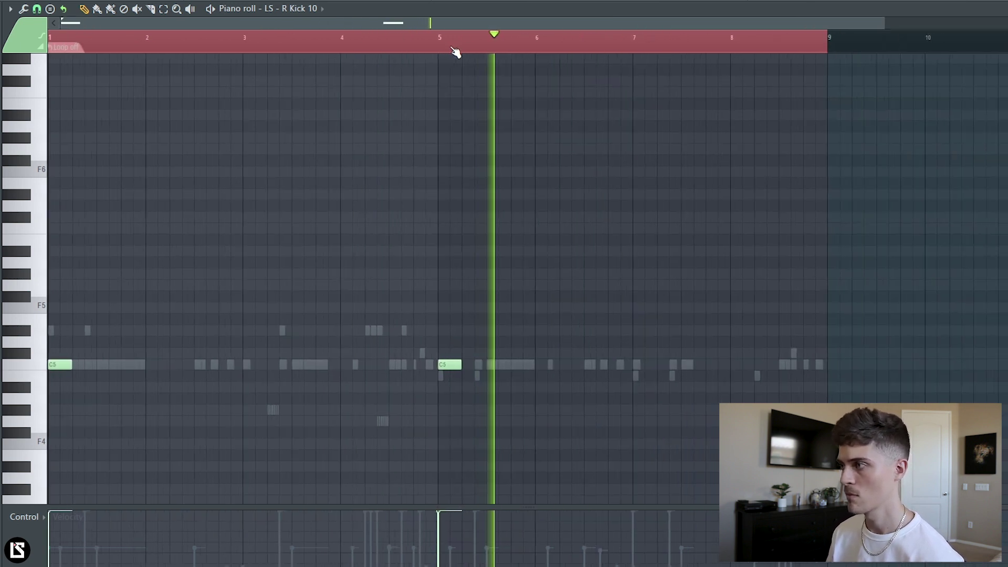
Step: Place a one-beat C5 kick note at the start of bar 7, and try one at bar 3 before removing it
scroll(455, 51, down, 1)
click(548, 366)
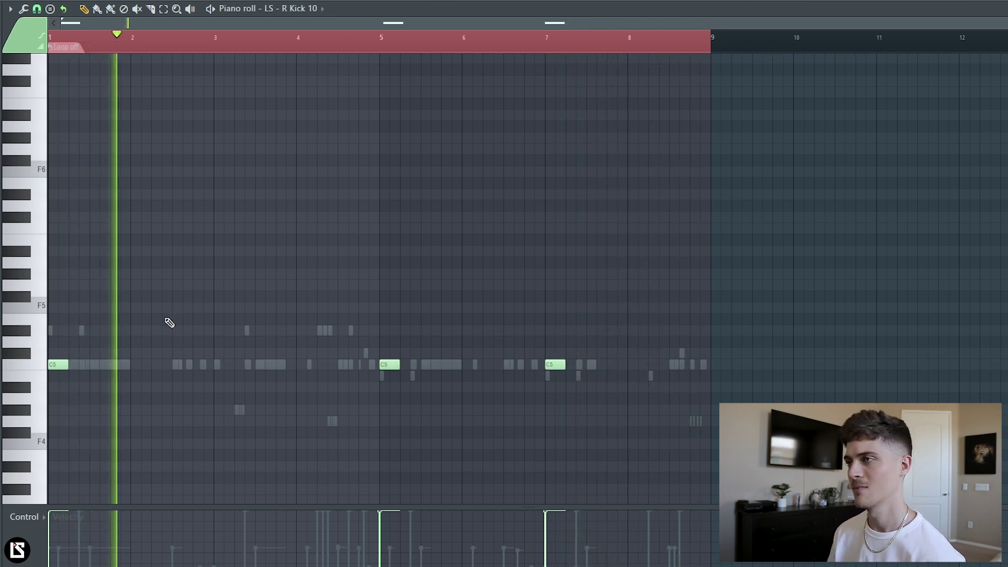
click(217, 366)
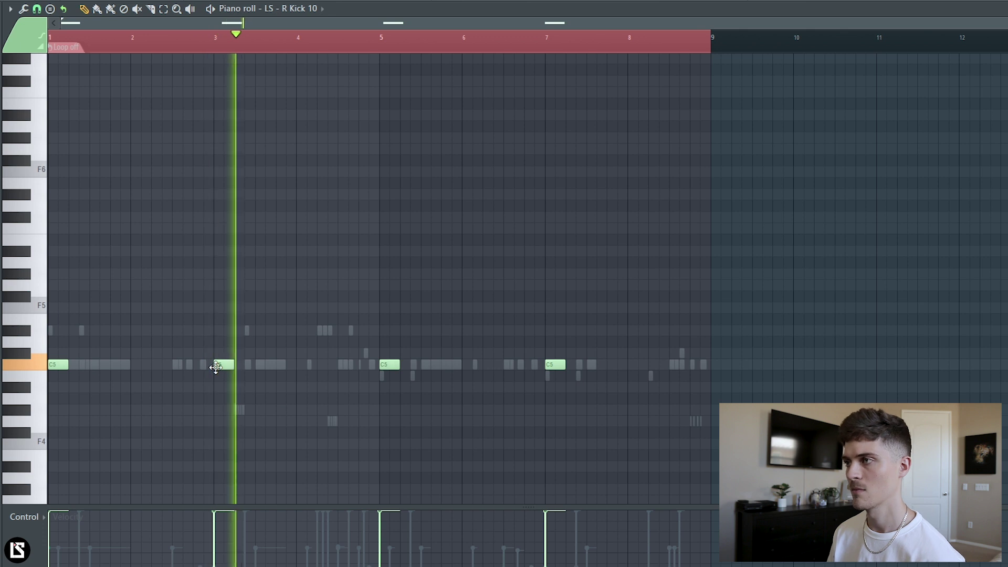
right_click(217, 366)
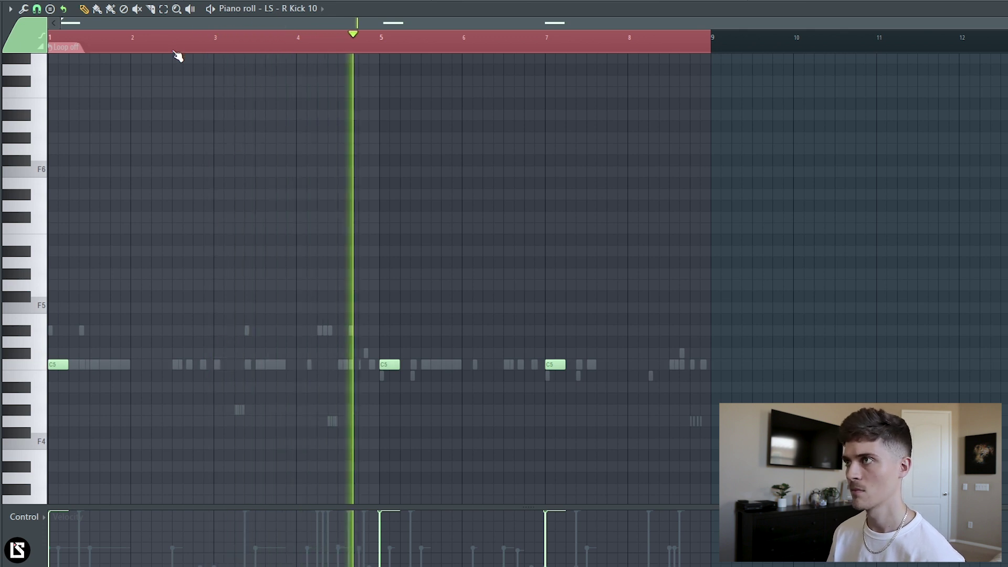
Step: Show the channel rack, try LS - R Kick 7 on the kick channel, and swap it for LS - R Kick 10 while auditioning the pattern
key(F6)
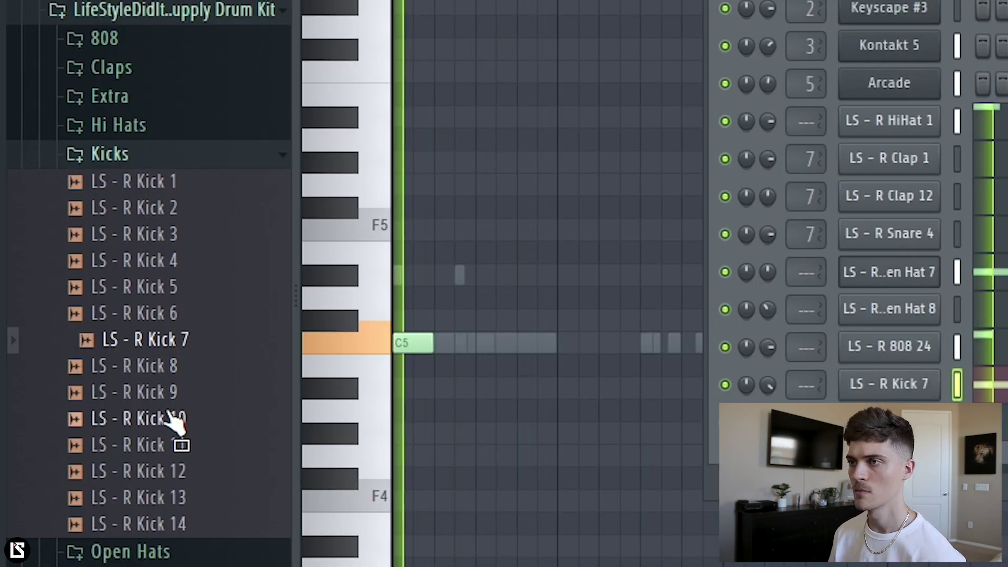
drag(173, 420, 175, 433)
key(space)
key(space)
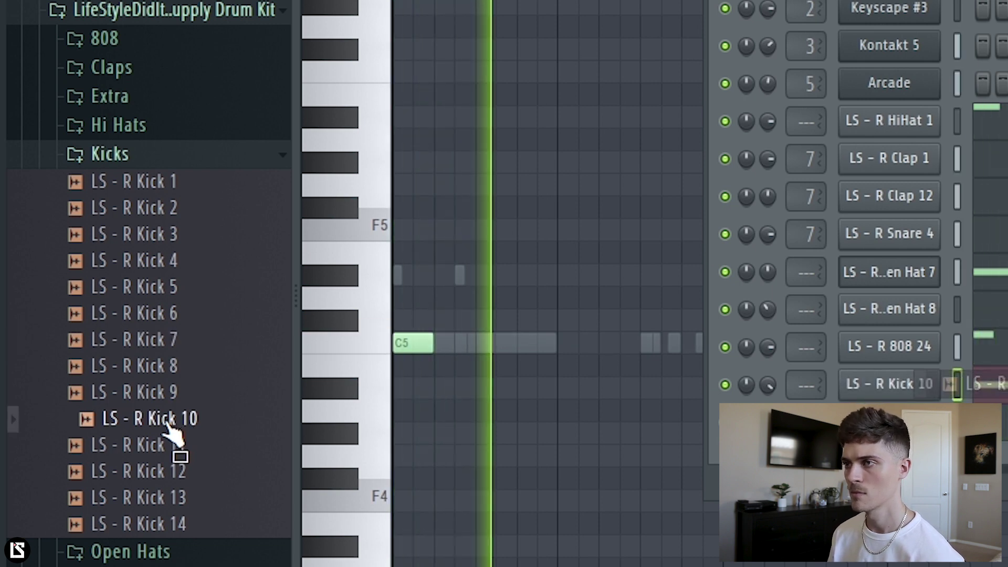
drag(174, 433, 176, 388)
key(space)
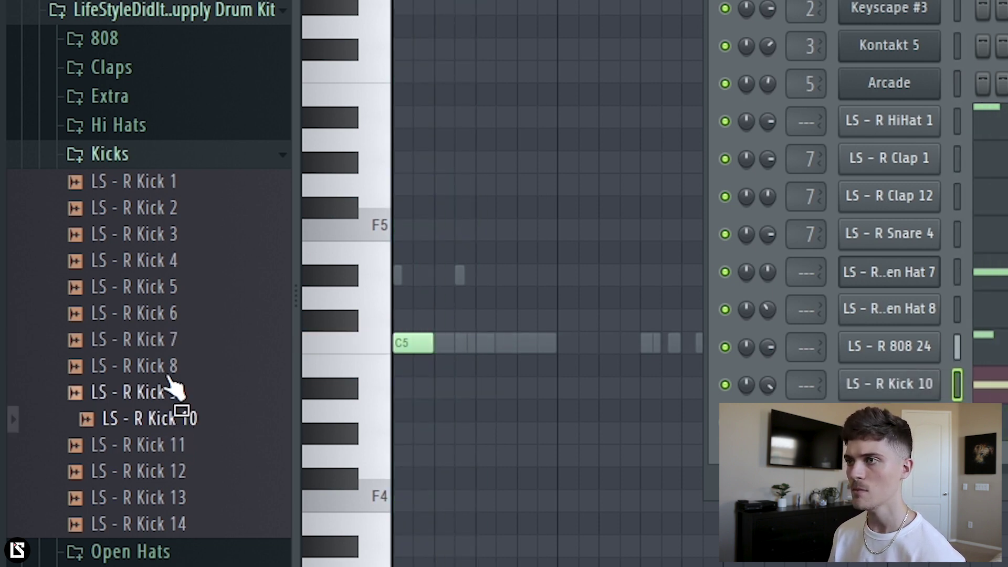
Step: Replace the kick channel's sample with LS - R Kick 6 and audition it against the pattern
middle_click(182, 319)
key(space)
key(space)
key(space)
key(space)
key(space)
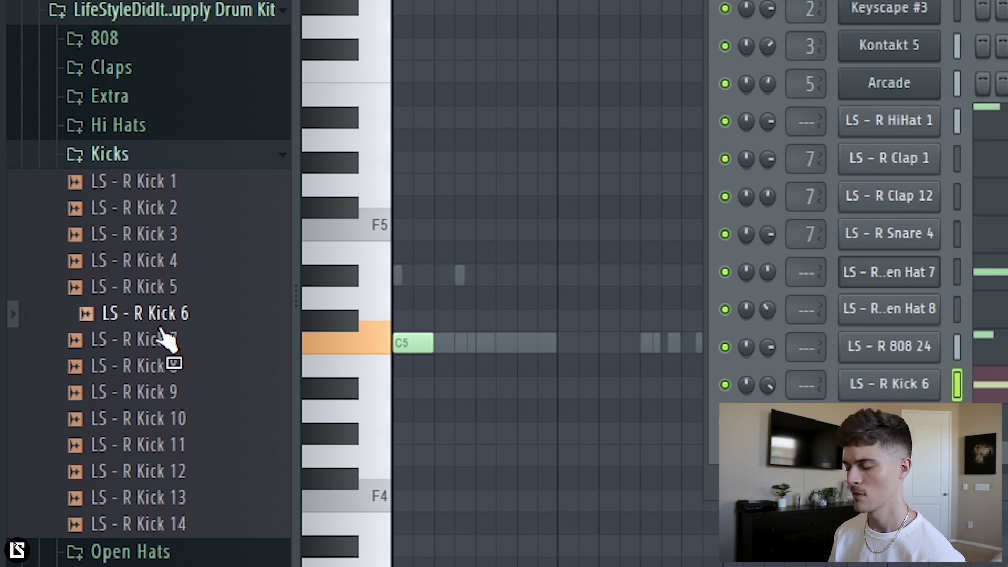
Step: Load LS - R Kick 10 on the kick channel again, play the pattern, and open the playlist
key(space)
key(space)
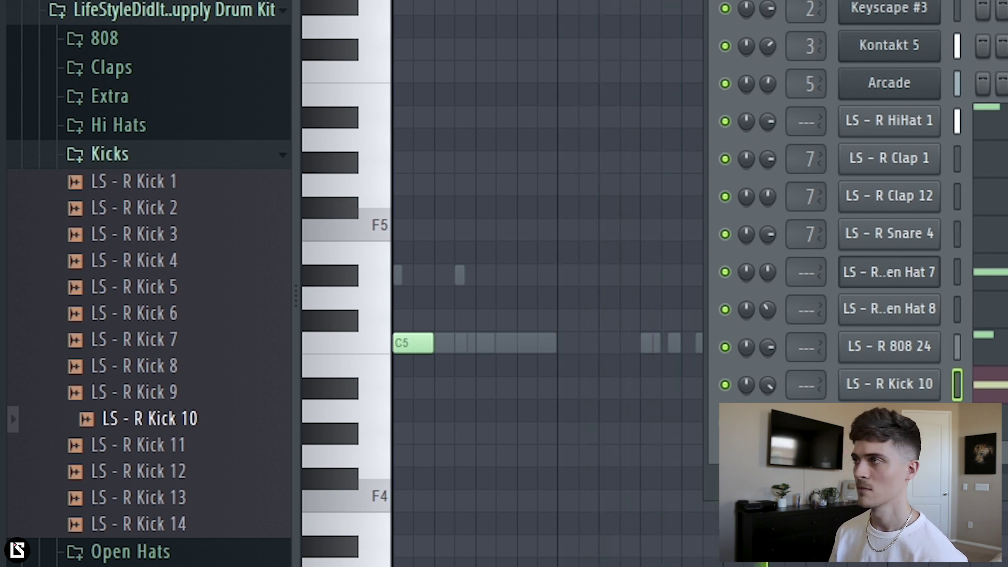
key(F5)
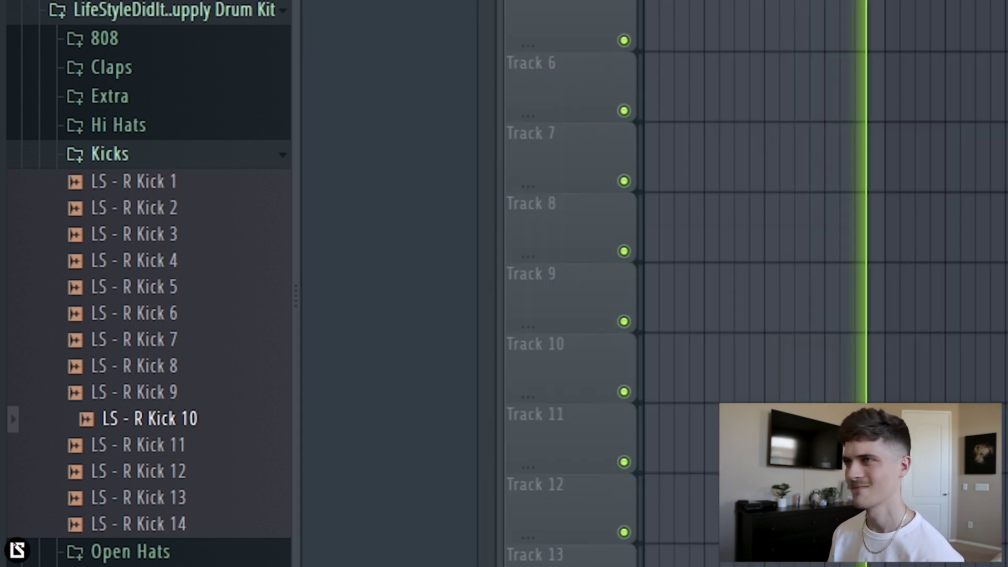